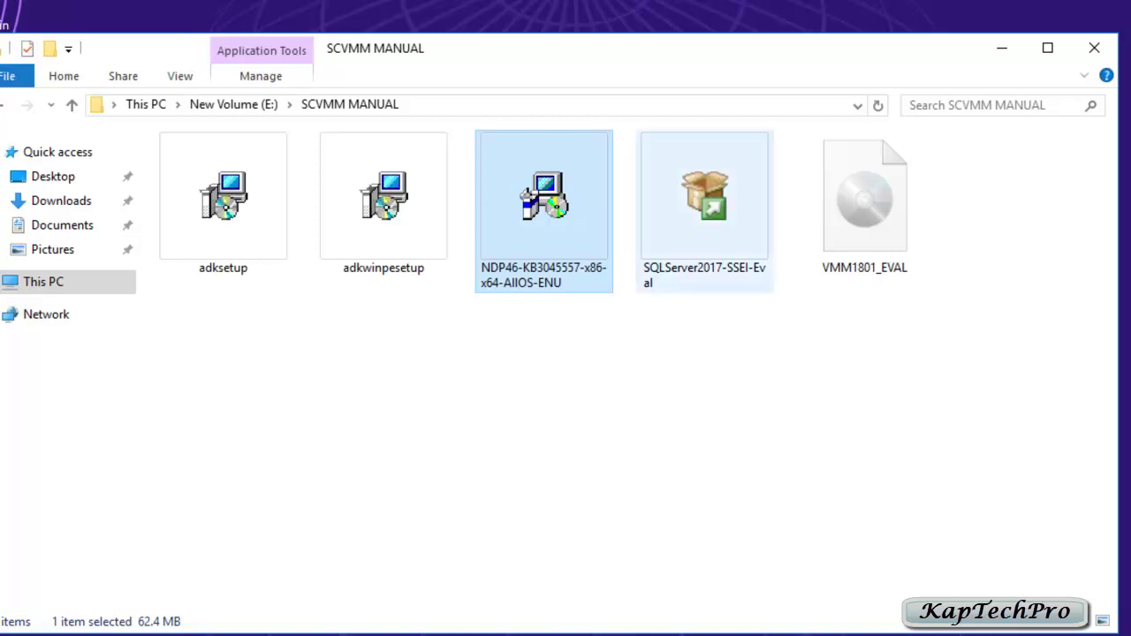
Step: Check the file sizes of the SQLServer2017-SSEI-Eval and VMM1801_EVAL setup files
click(705, 198)
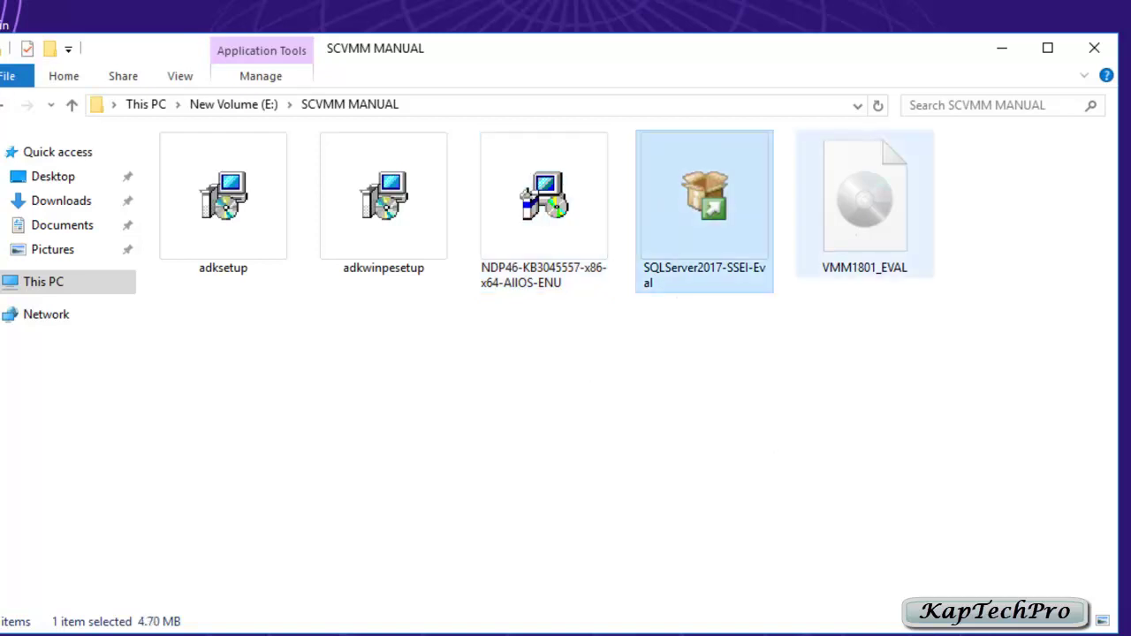
click(865, 199)
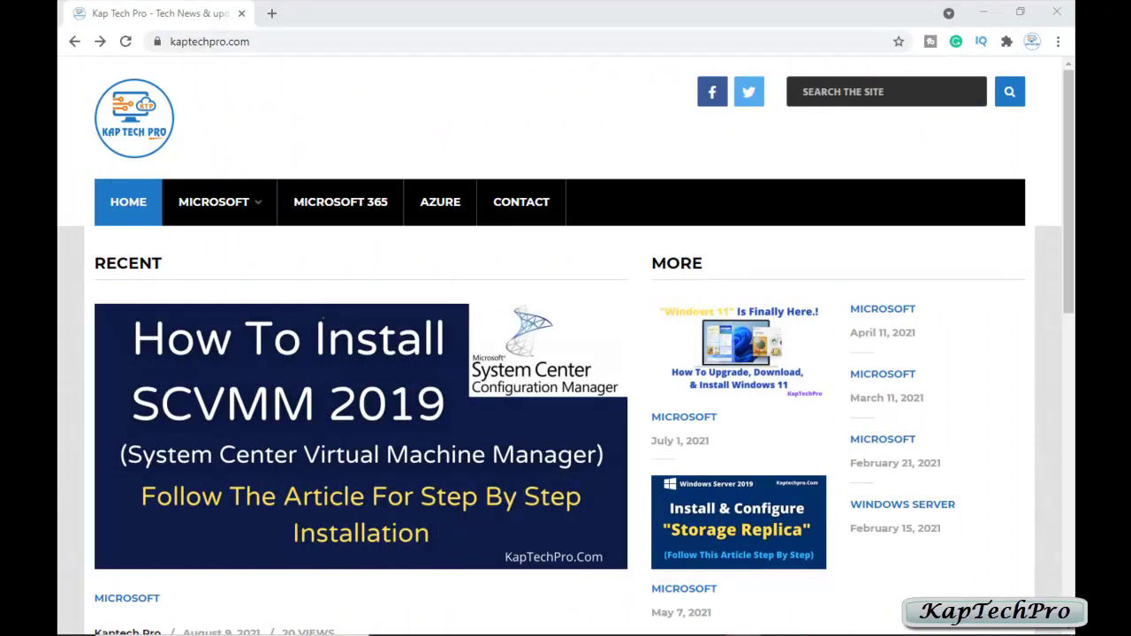
Step: Open the How To Install SCVMM 2019 article and read its requirements and installation sections
scroll(344, 353, down, 1)
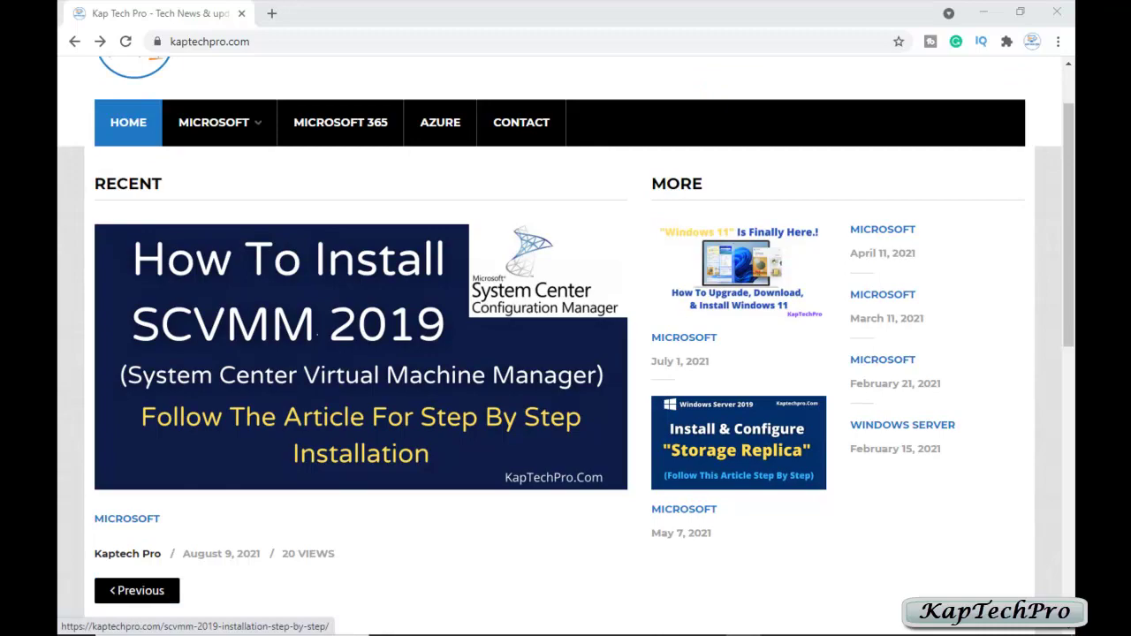
click(344, 353)
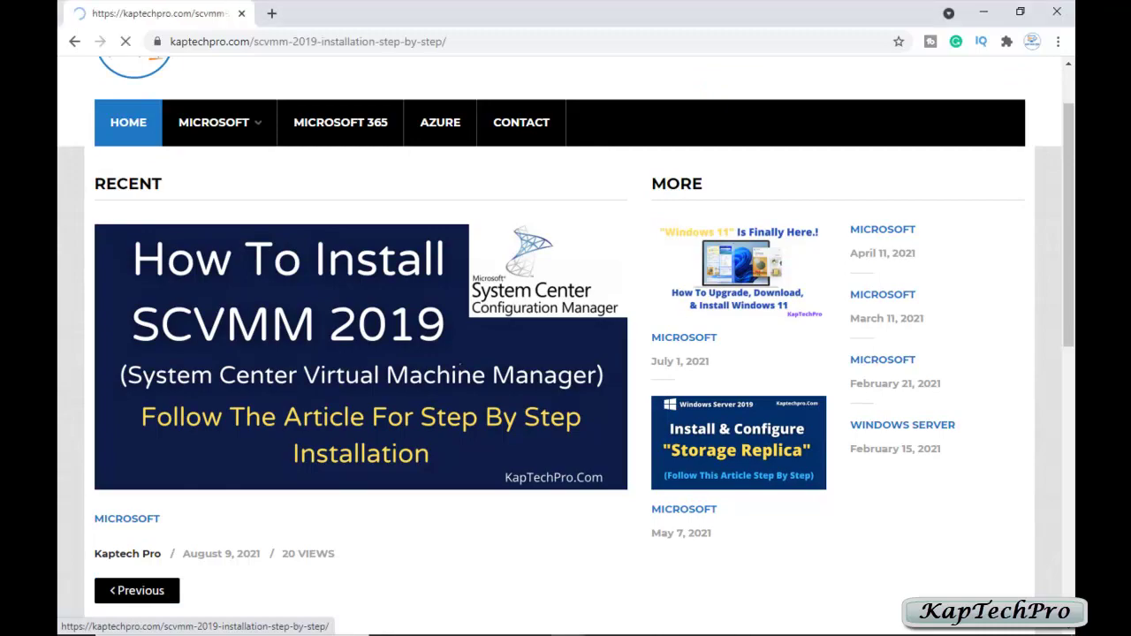
scroll(460, 365, down, 9)
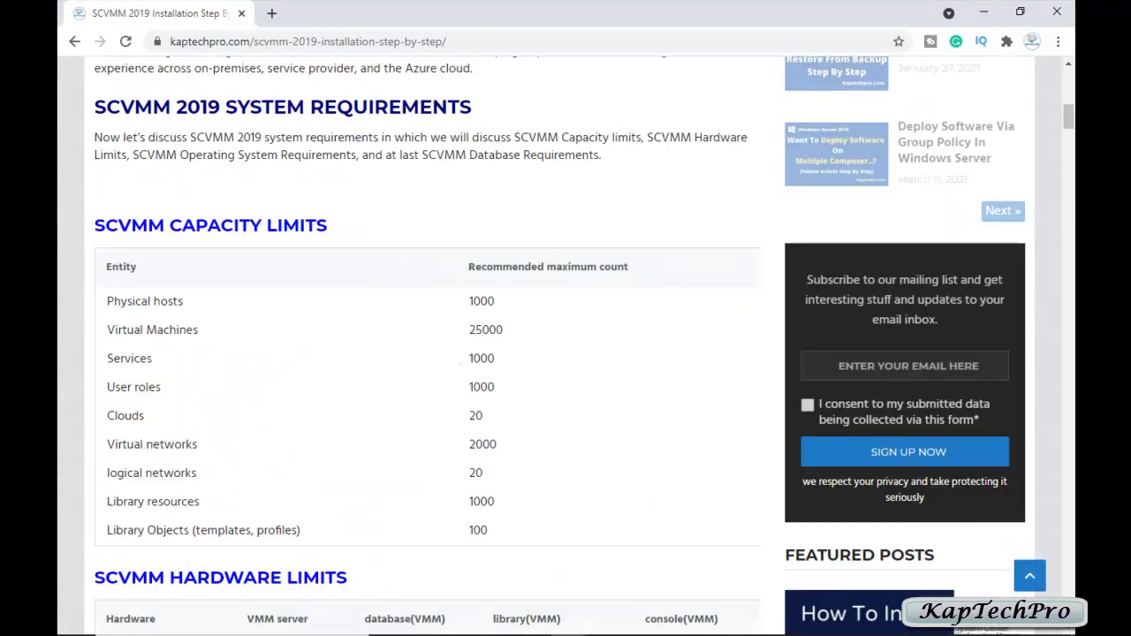
scroll(460, 365, down, 1)
scroll(460, 365, up, 3)
scroll(461, 365, up, 2)
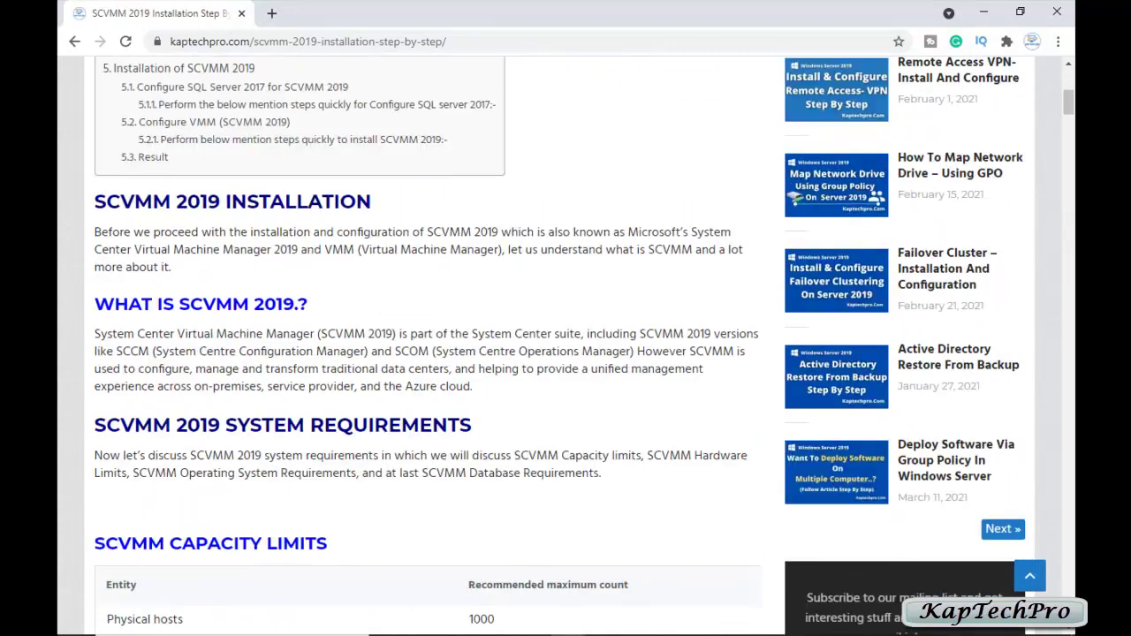
scroll(460, 365, down, 4)
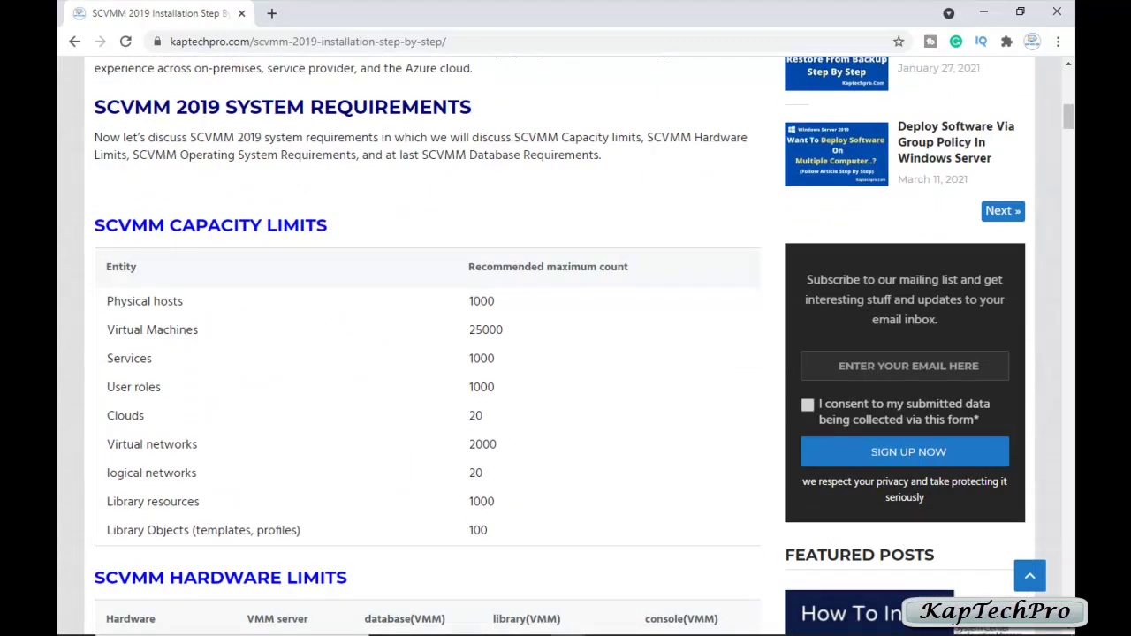
scroll(460, 365, down, 8)
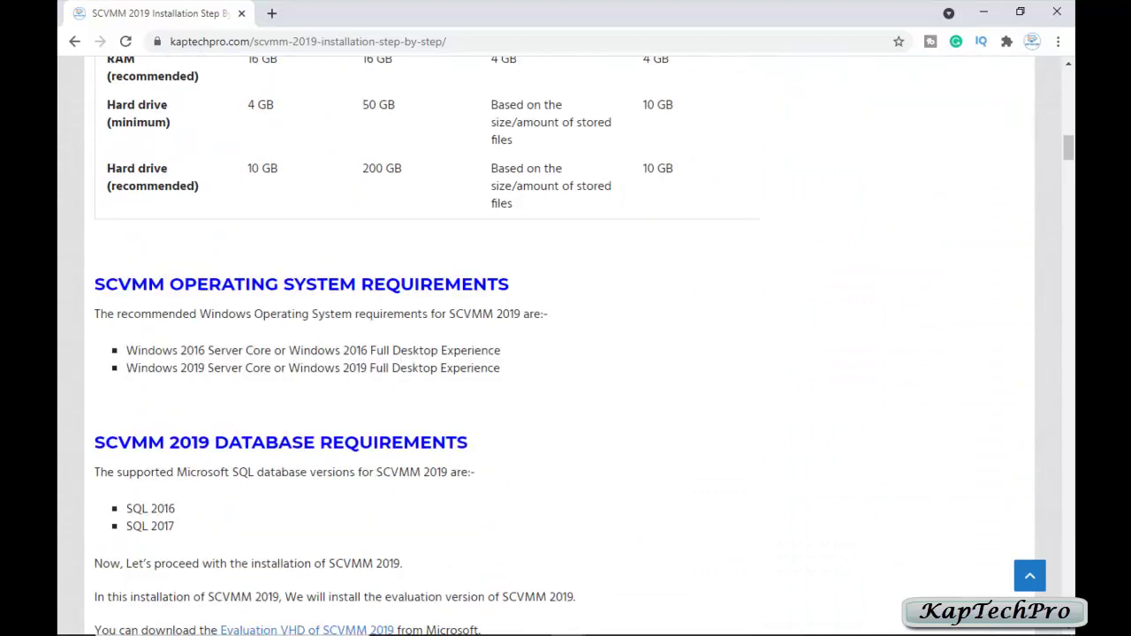
scroll(460, 365, down, 2)
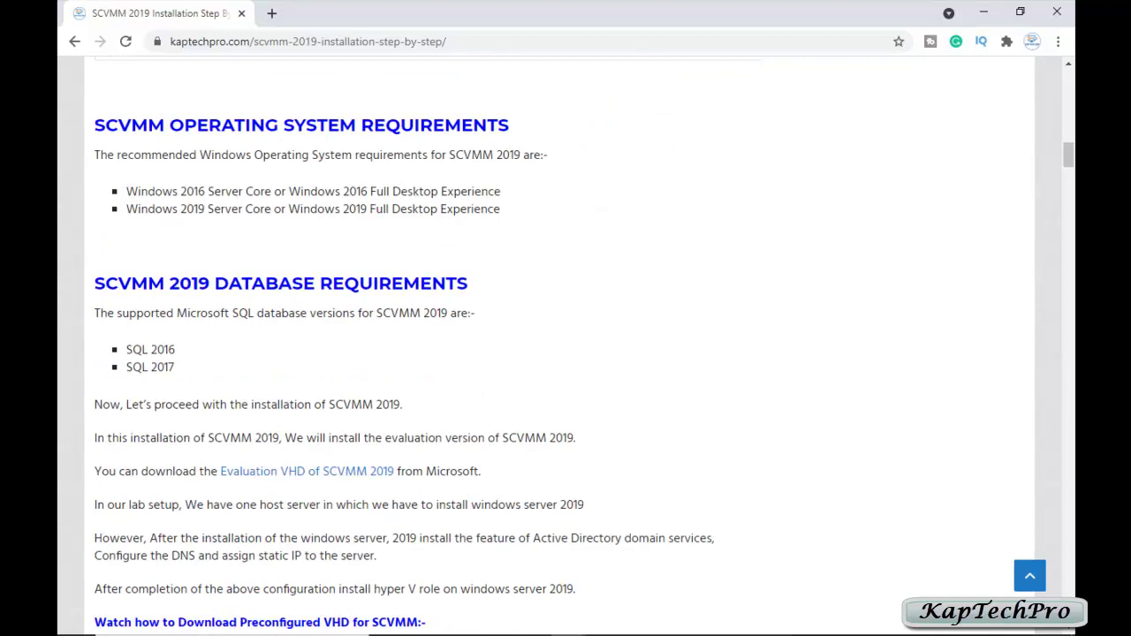
scroll(311, 360, down, 9)
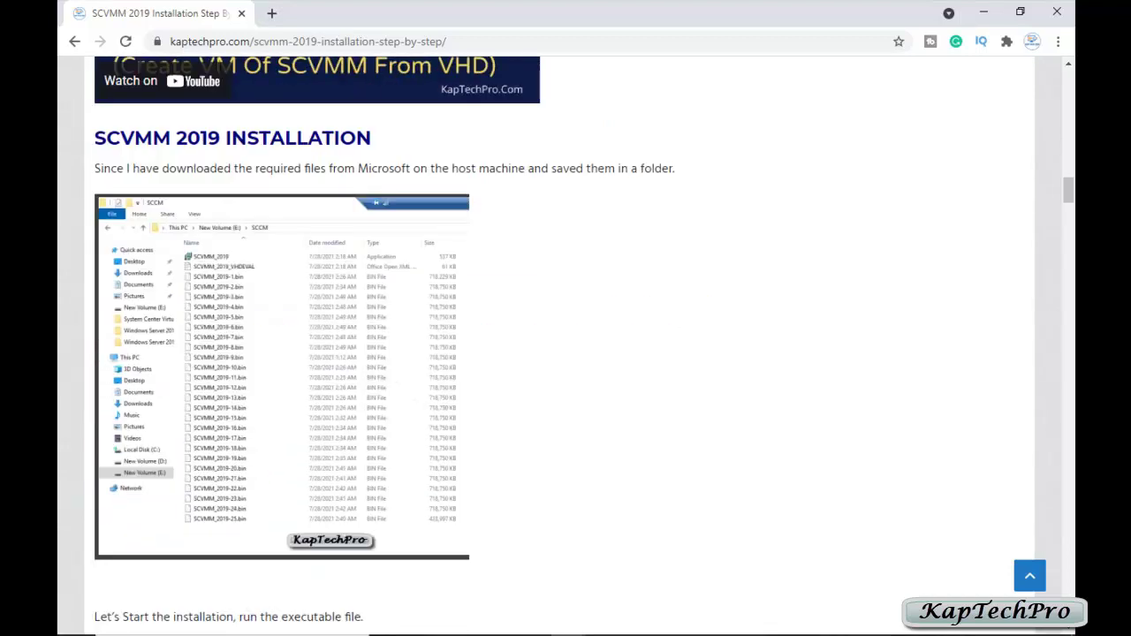
scroll(566, 345, down, 8)
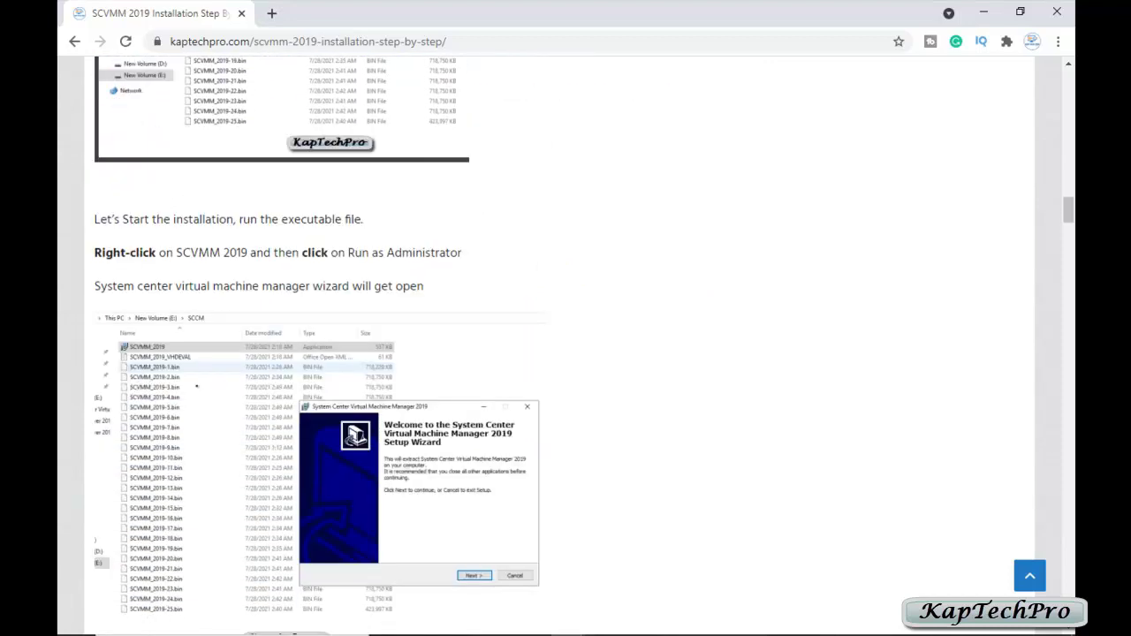
scroll(565, 344, down, 7)
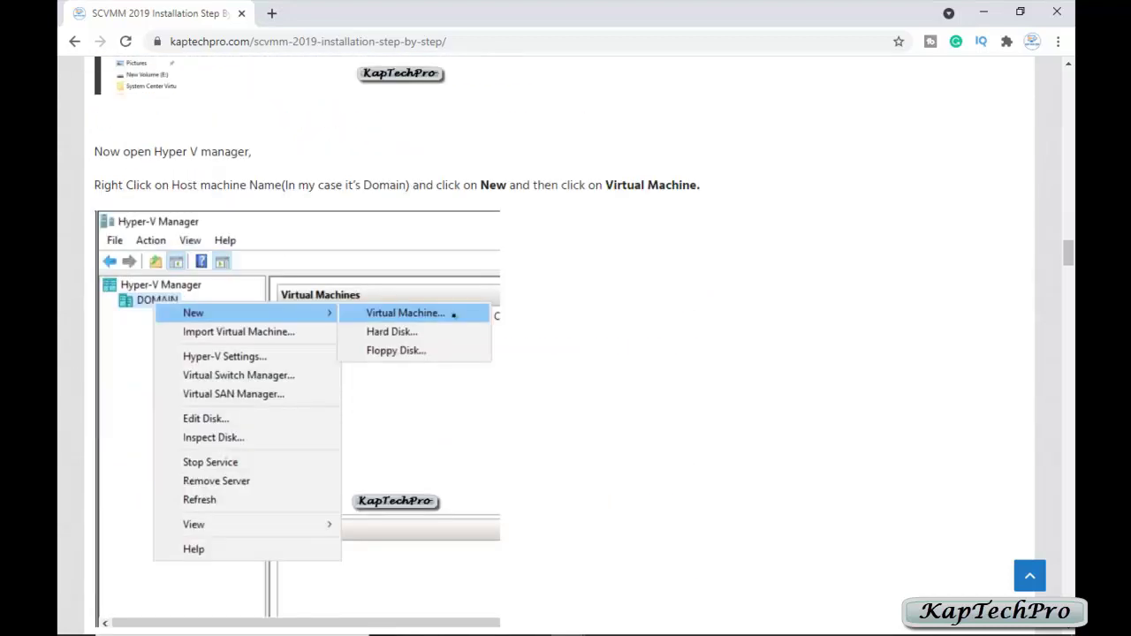
scroll(566, 344, up, 9)
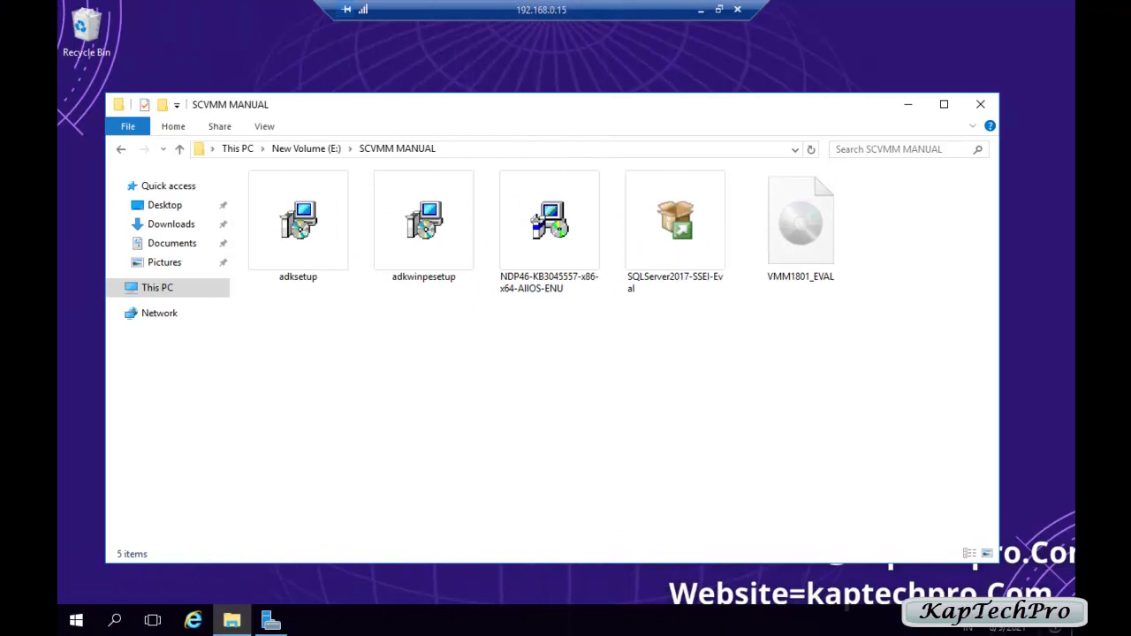
Step: Run NDP46-KB3045557 as administrator and dismiss the .NET Framework 4.6 already-installed notice
right_click(535, 232)
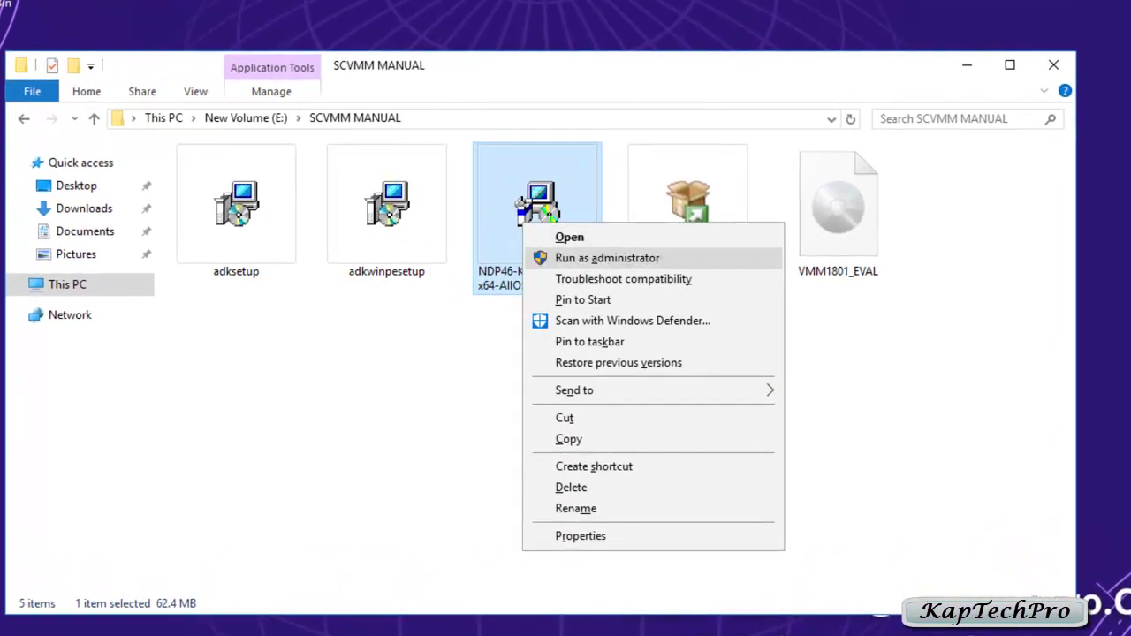
click(607, 258)
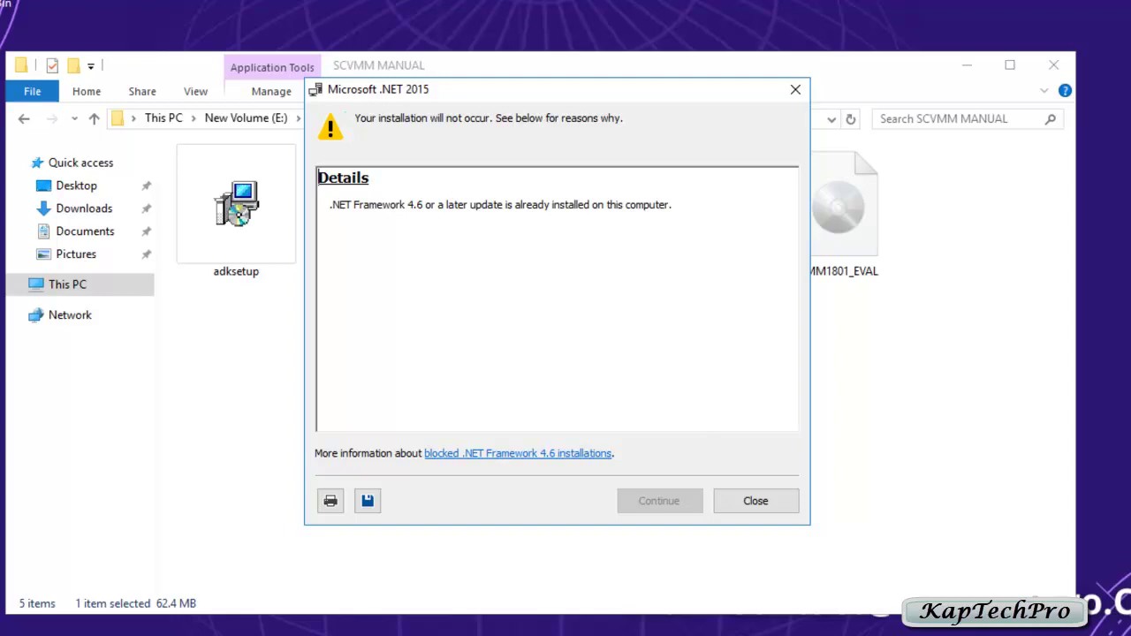
key(Escape)
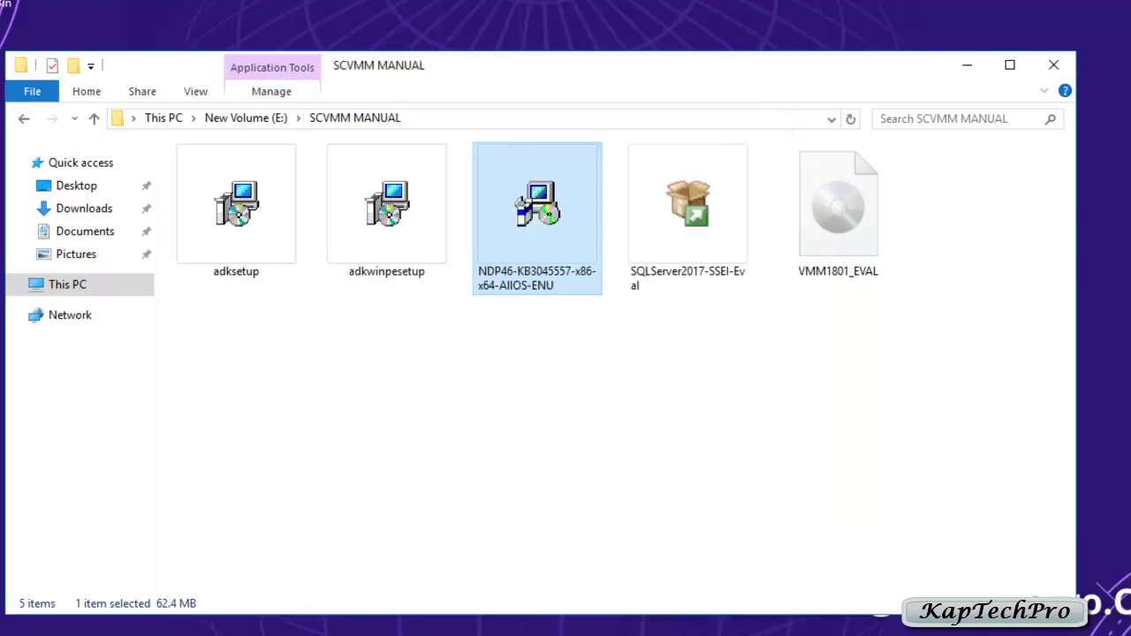
right_click(670, 207)
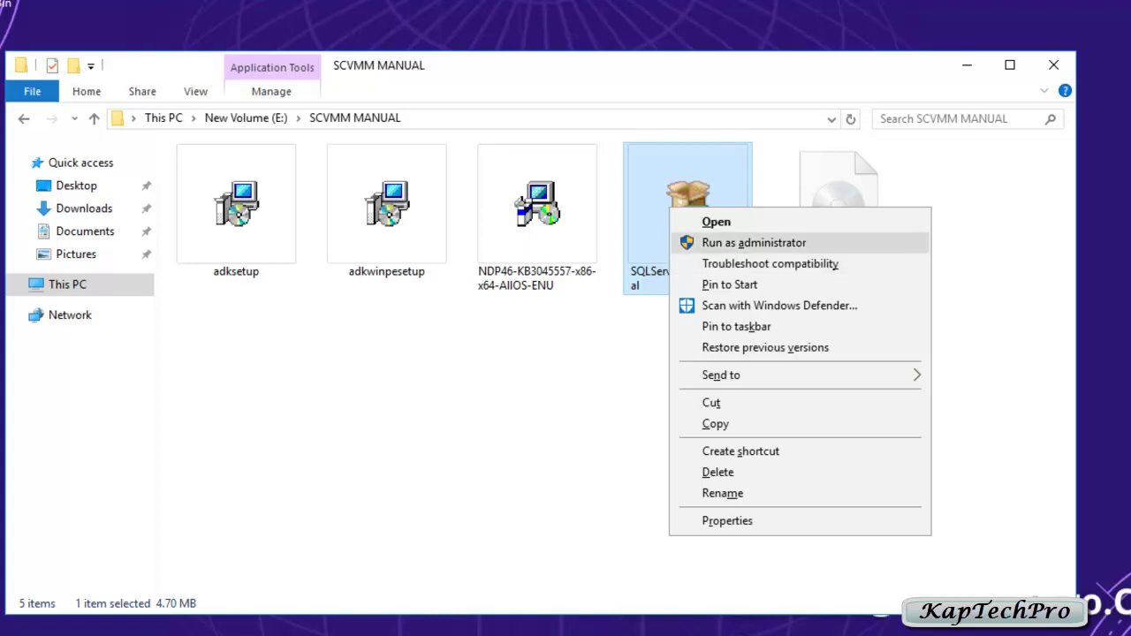
Step: Run the SQL Server 2017 installer as administrator and download its media to C:\SQLServer2017Media
click(754, 242)
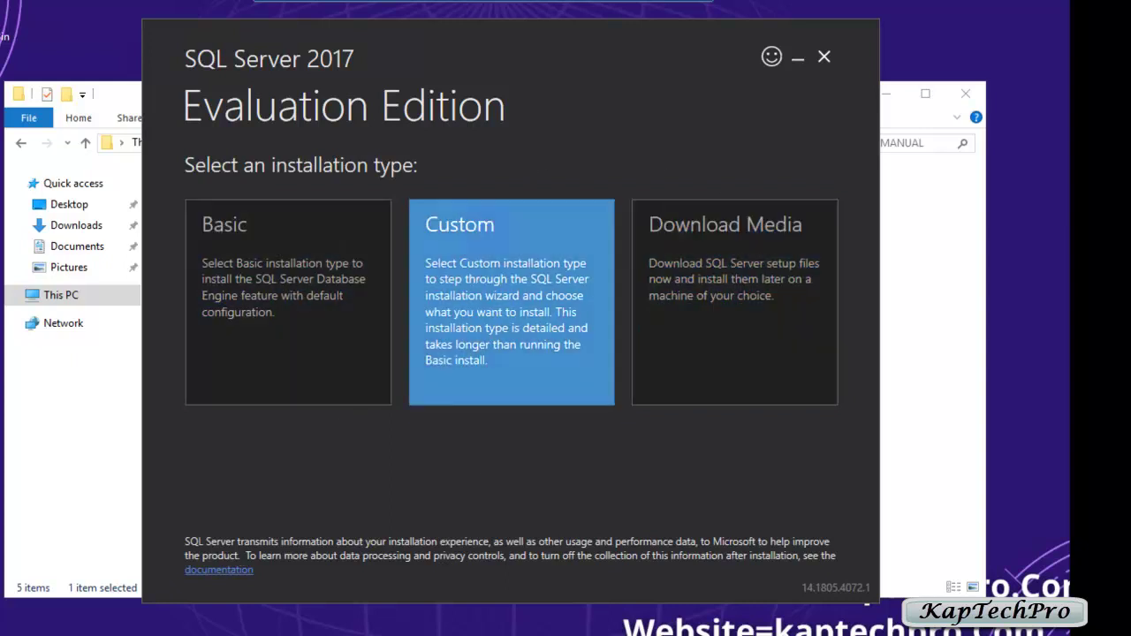
click(734, 300)
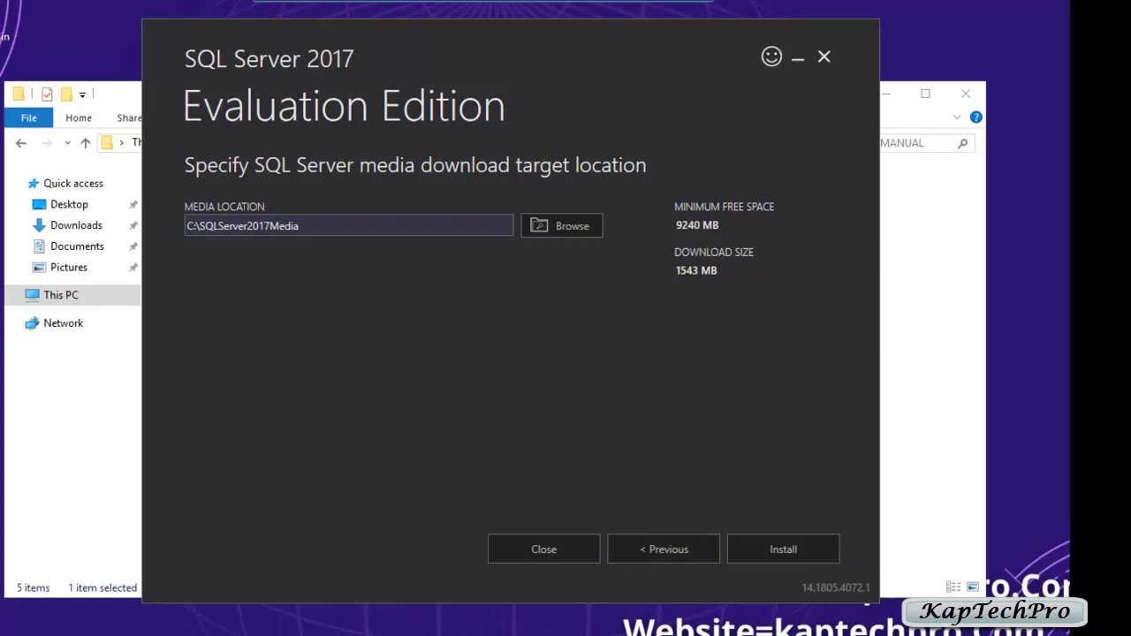
click(783, 549)
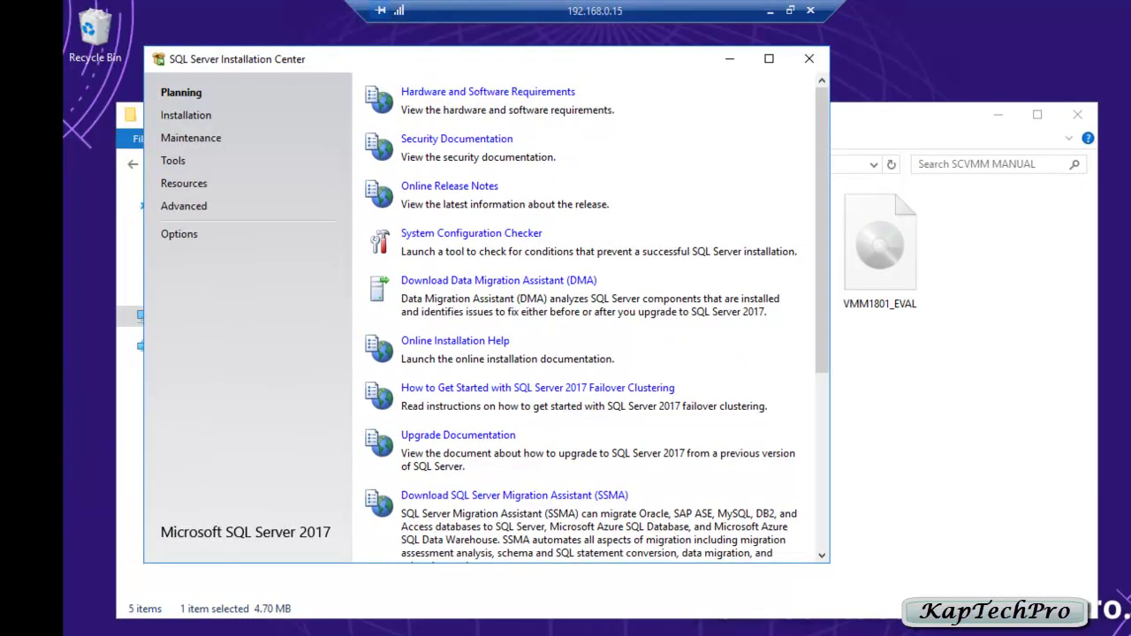
Step: Start a new SQL Server stand-alone installation, keeping the free Evaluation edition
click(186, 115)
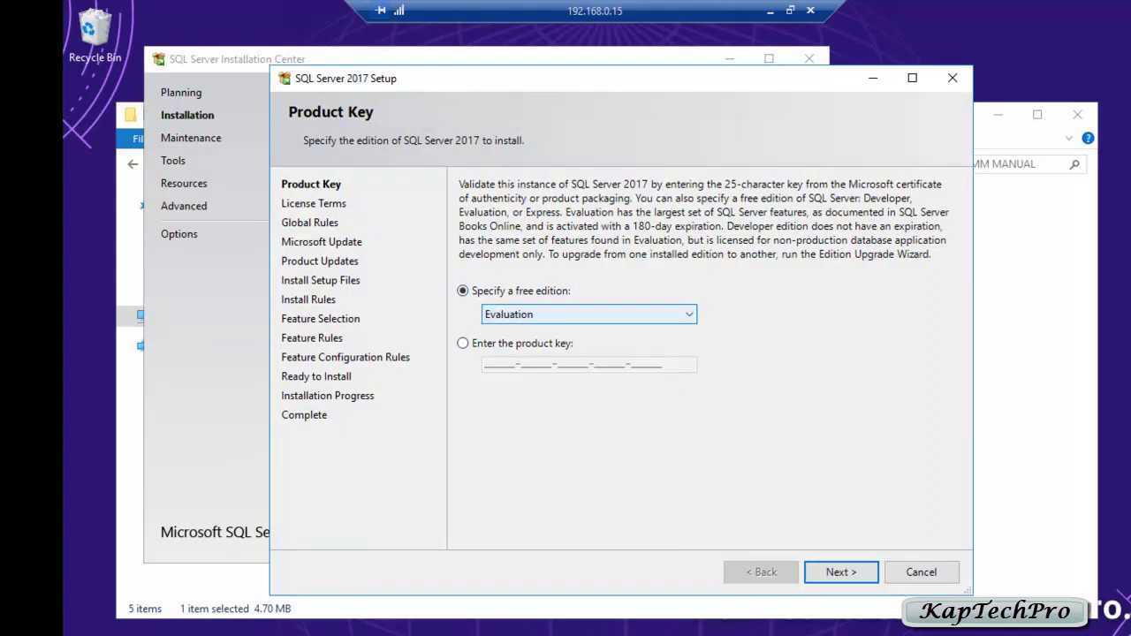
key(alt+Down)
key(Escape)
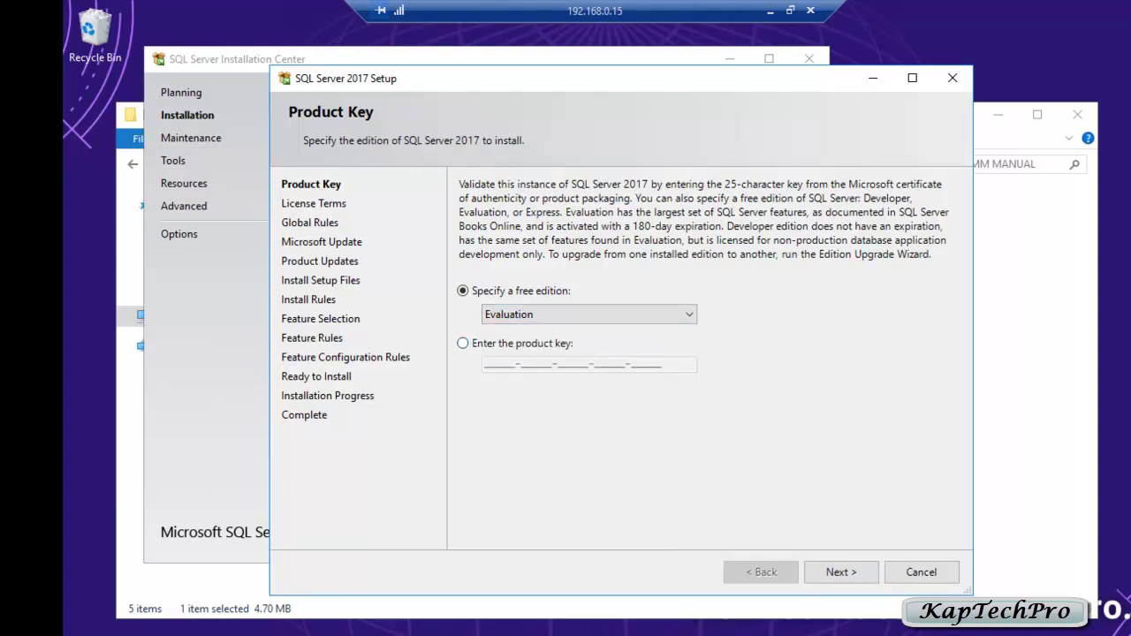
key(Return)
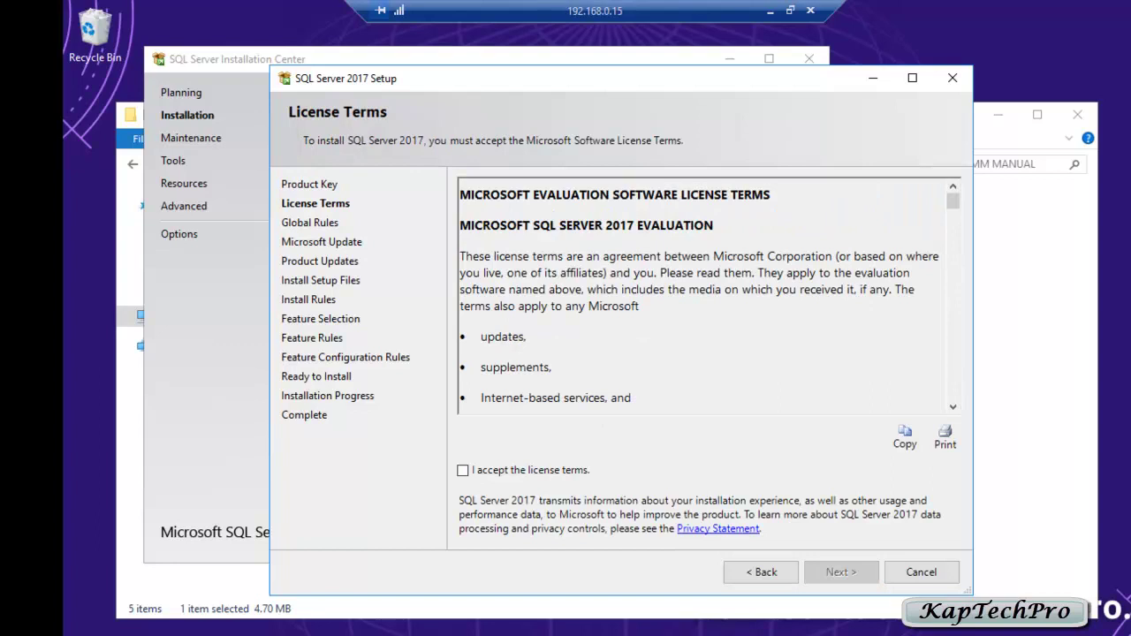
Step: Accept the SQL Server license terms and turn on Microsoft Update checking
scroll(709, 296, down, 5)
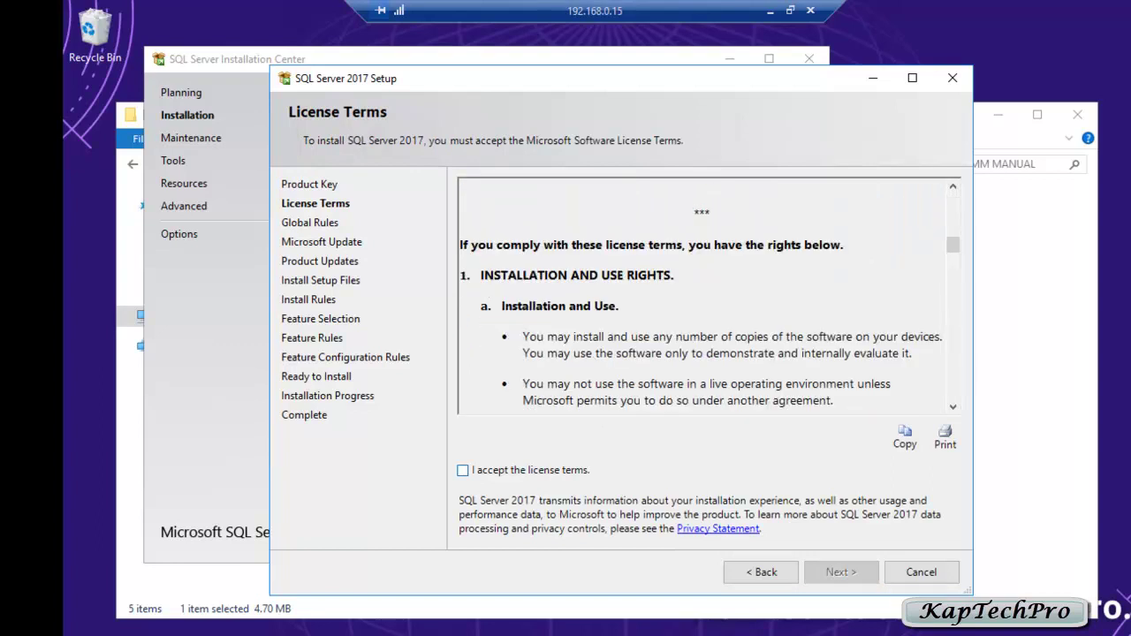
key(alt+a)
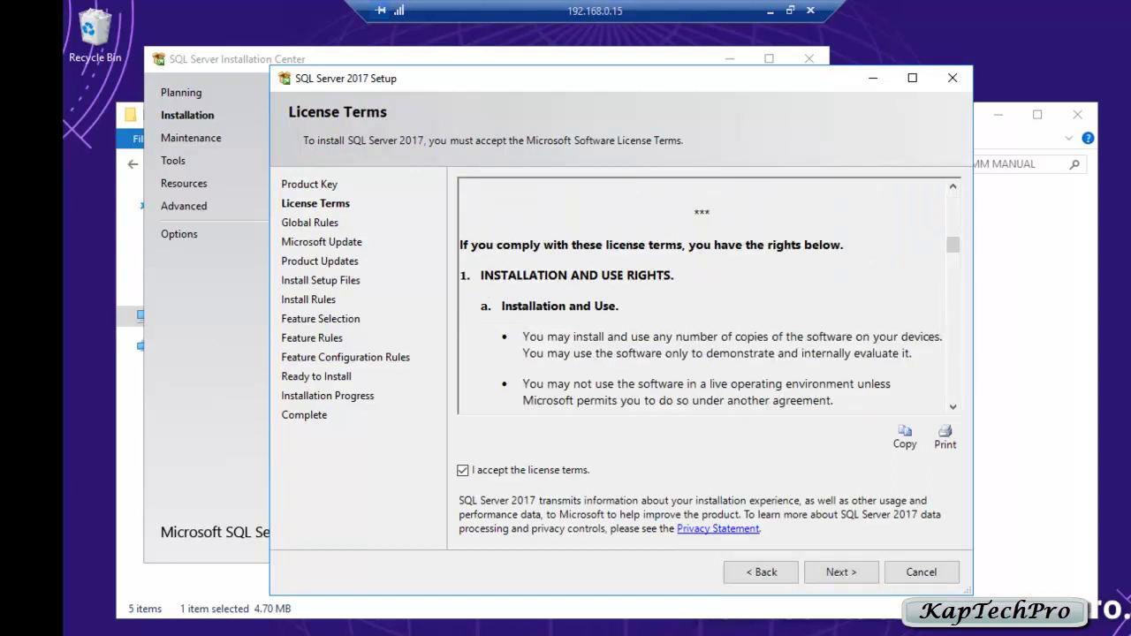
key(Return)
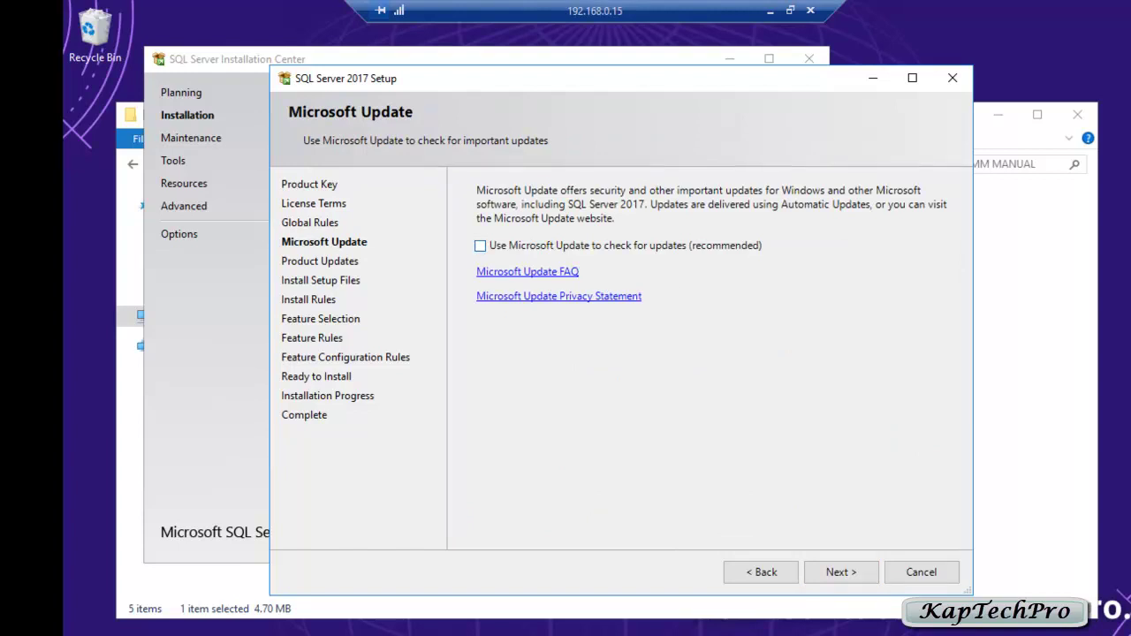
key(space)
key(Return)
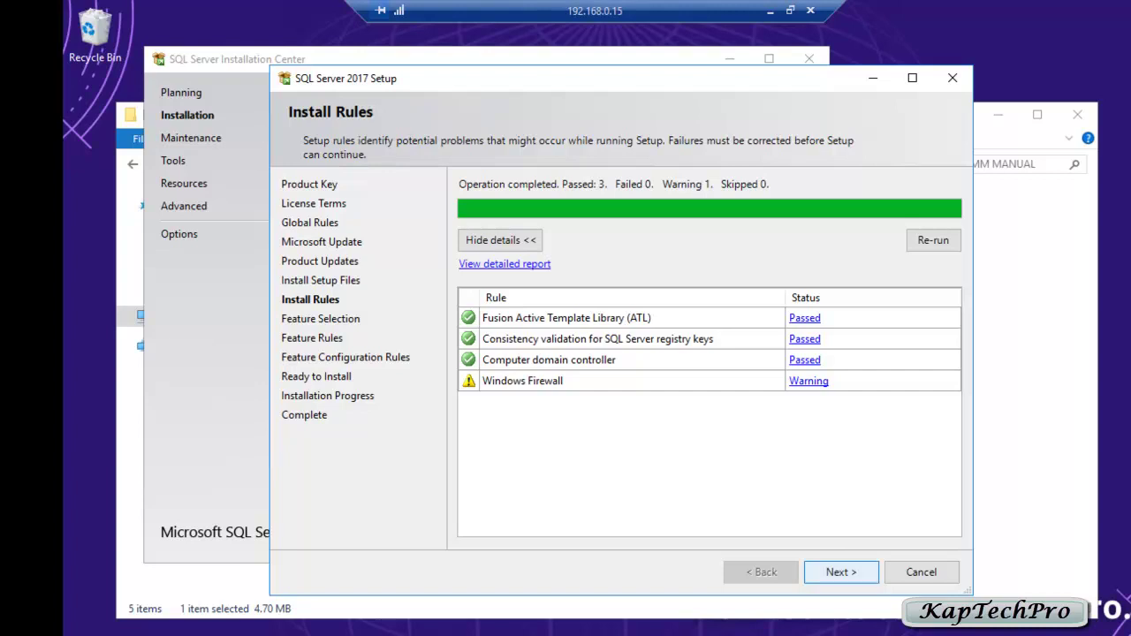
Step: Select Database Engine Services and the SQL Client Connectivity SDK as features to install
click(842, 572)
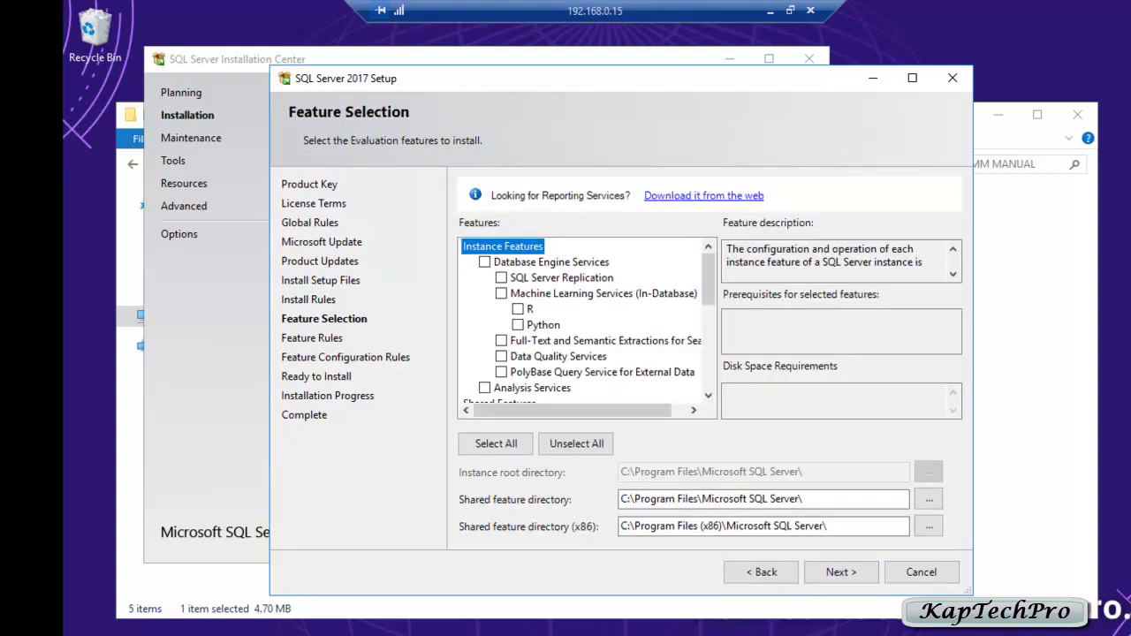
click(485, 261)
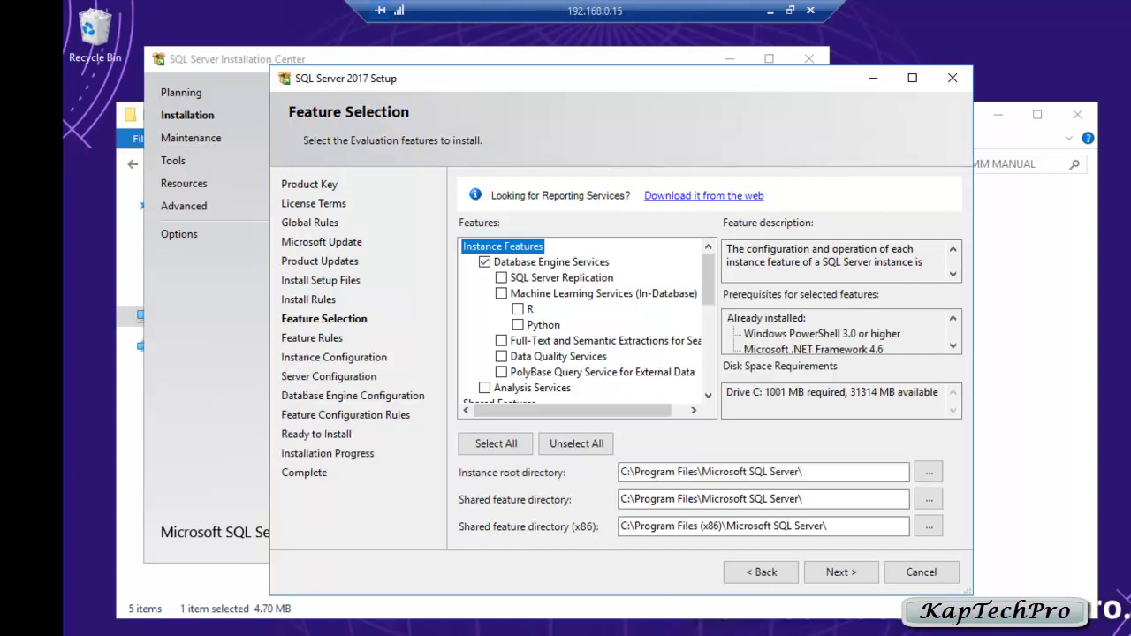
scroll(583, 320, down, 5)
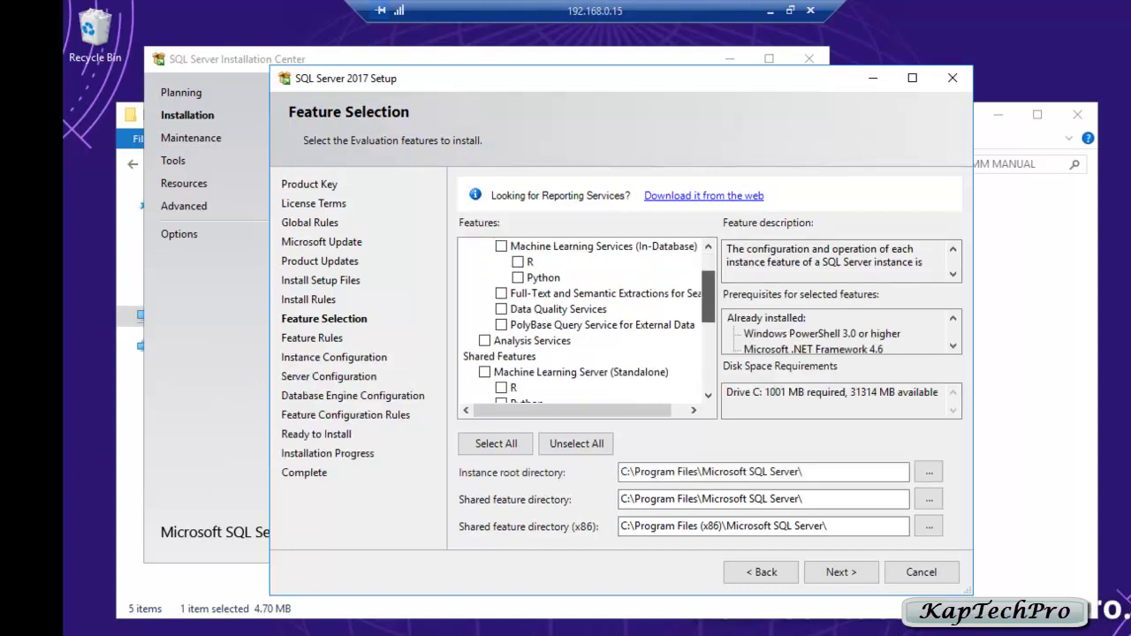
scroll(584, 320, down, 1)
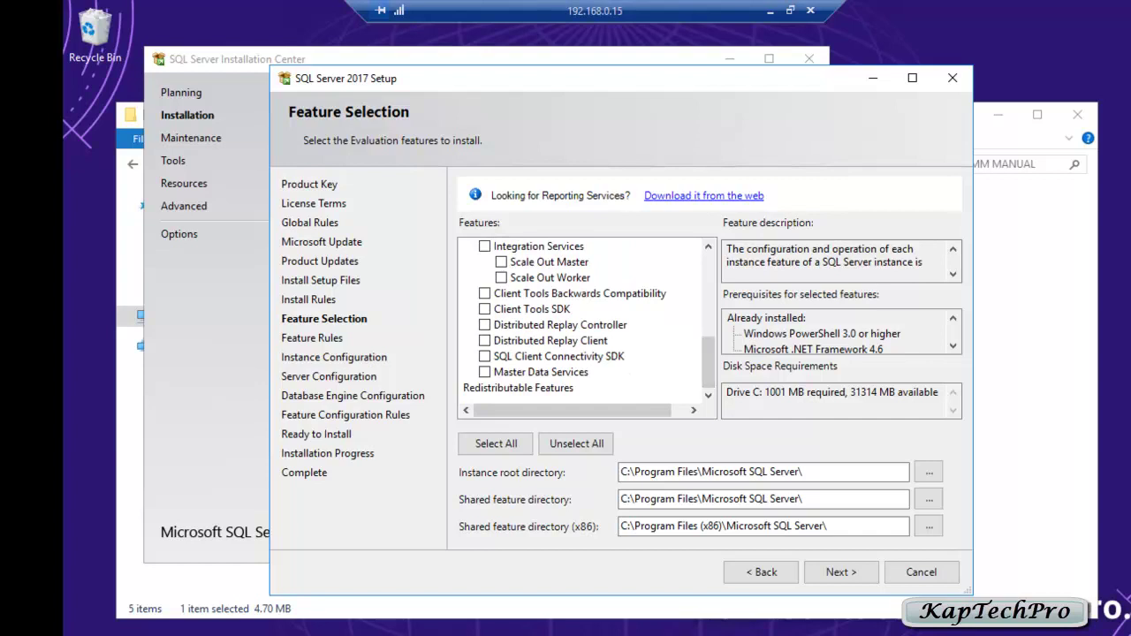
click(484, 356)
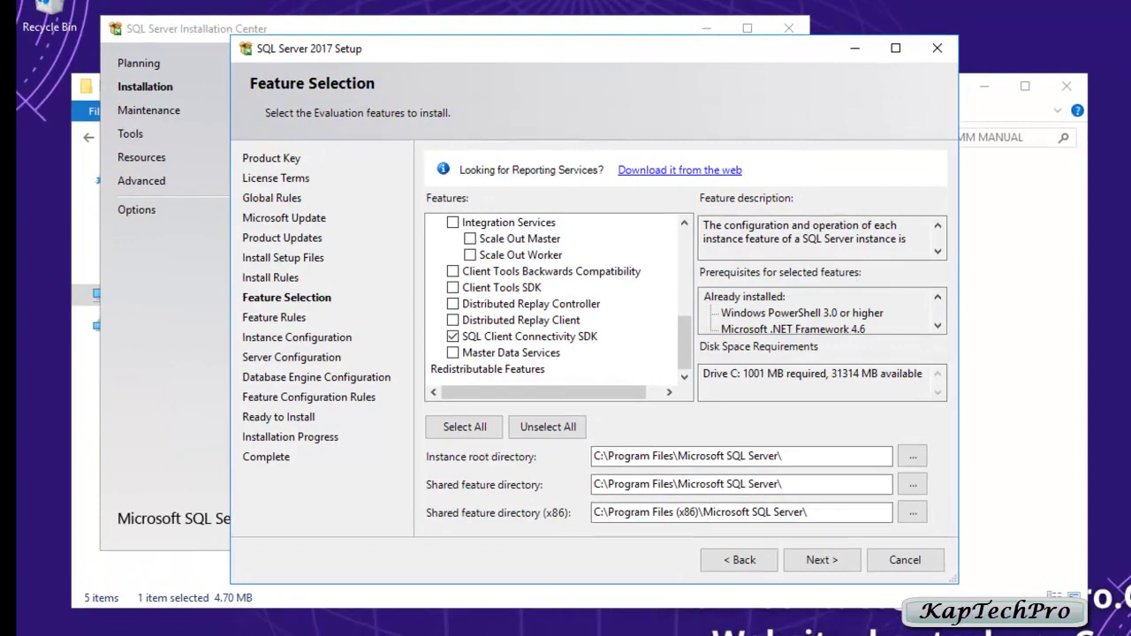
key(Return)
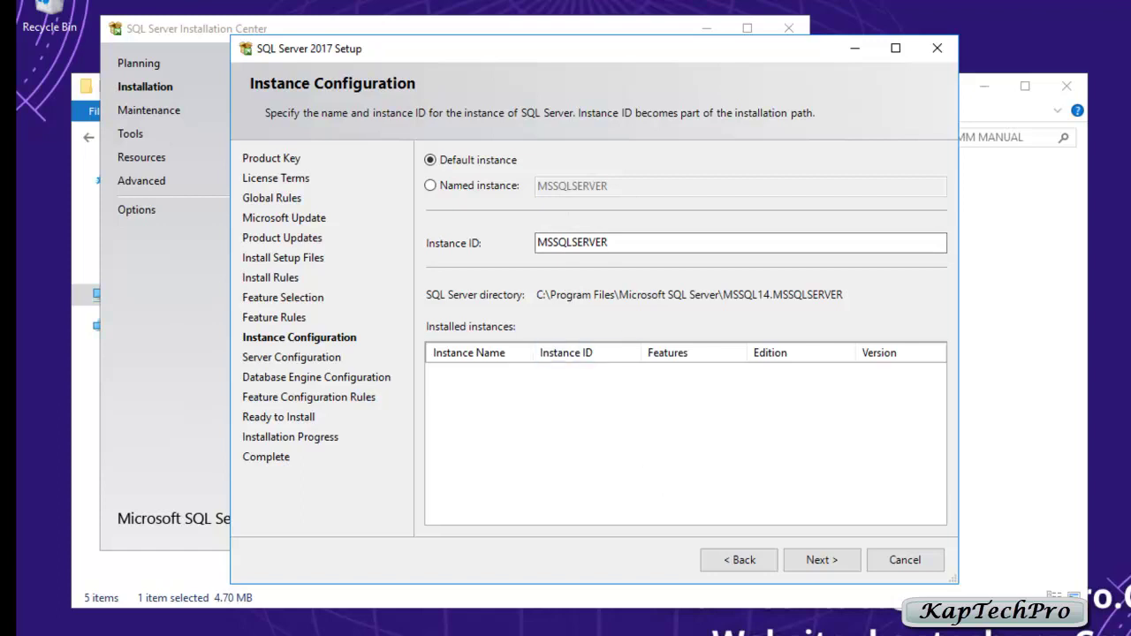
Step: Set the SQL Server Agent service account to the domain administrator with its password
click(821, 559)
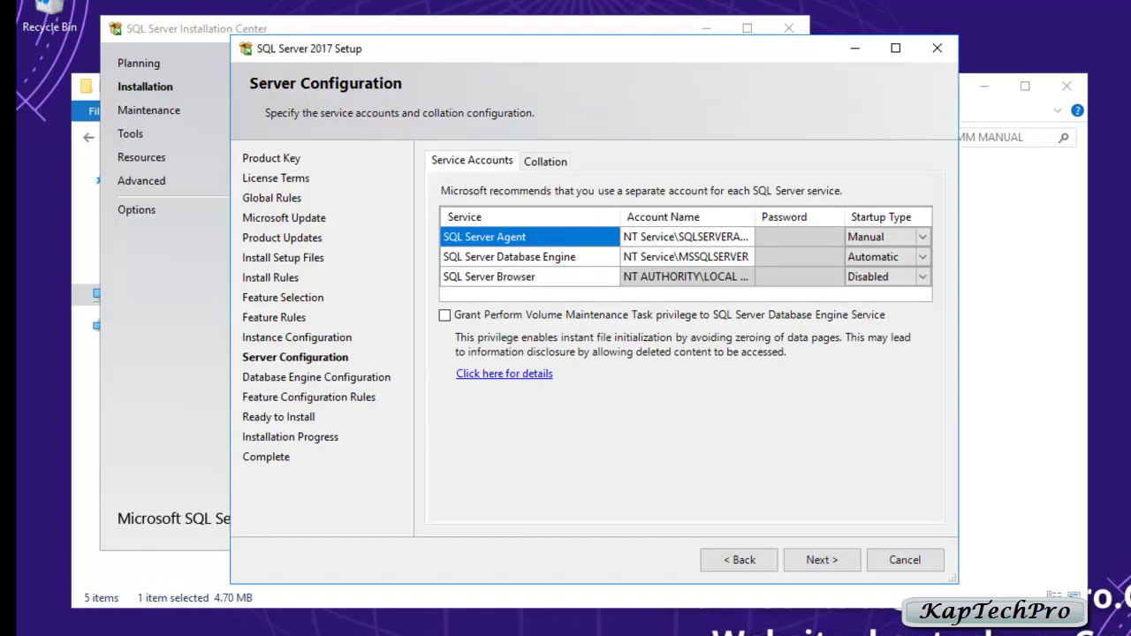
click(685, 237)
key(alt+Down)
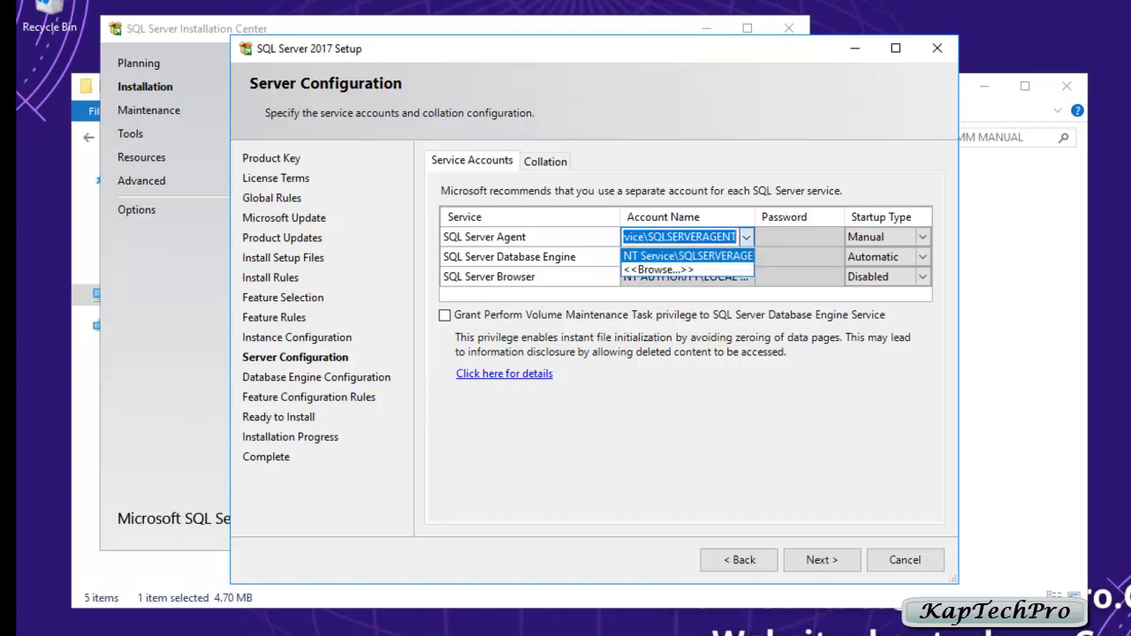
key(Down)
key(Return)
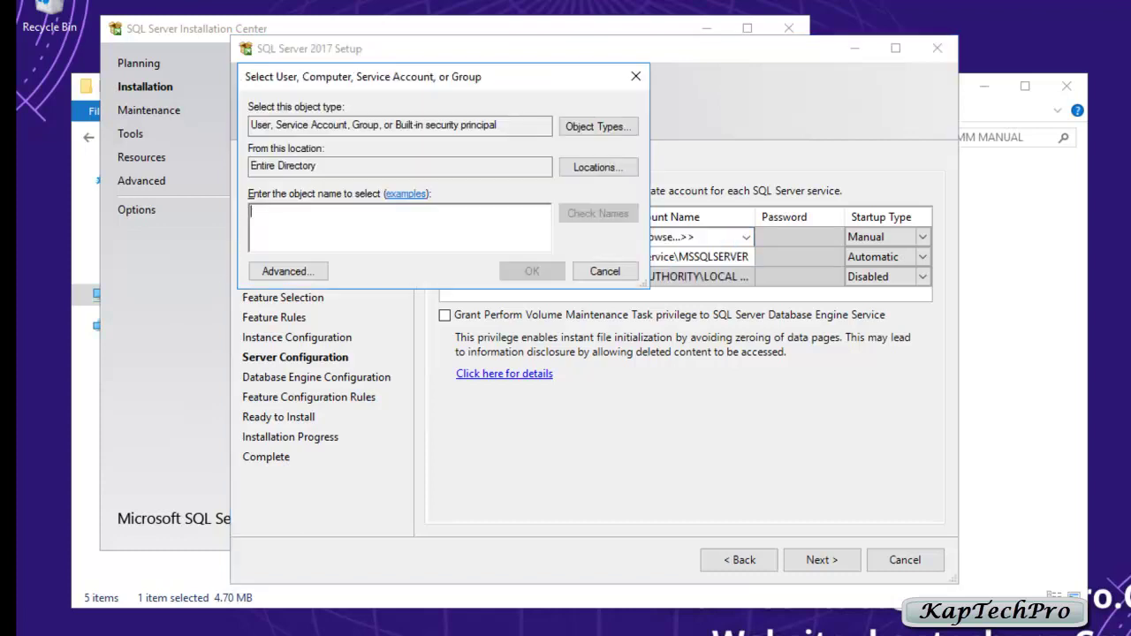
text(admin)
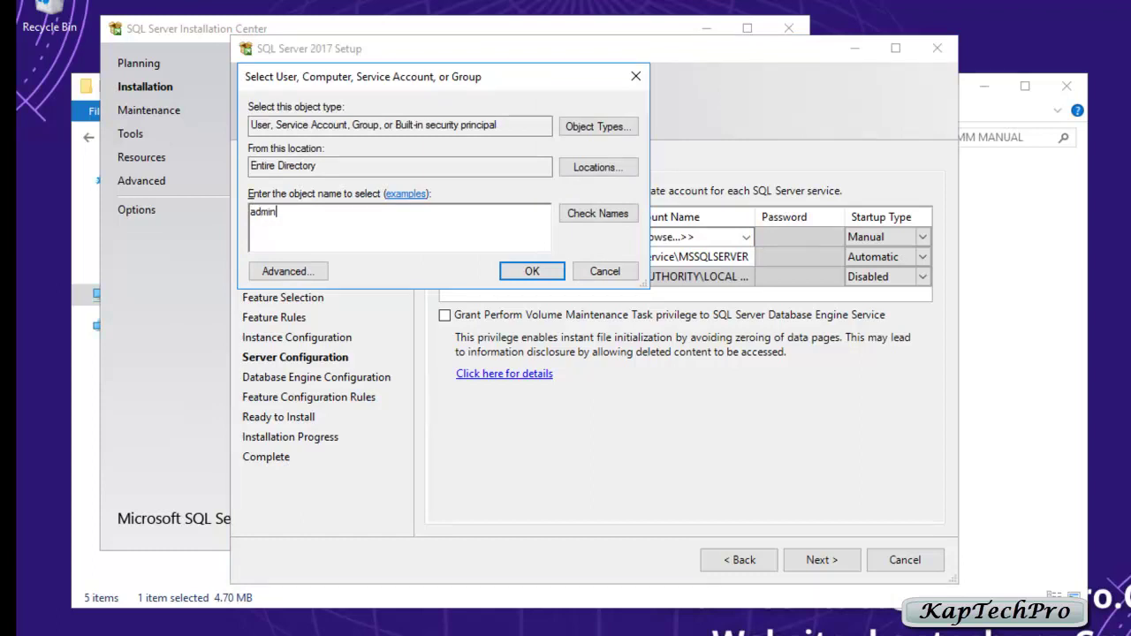
key(alt+k)
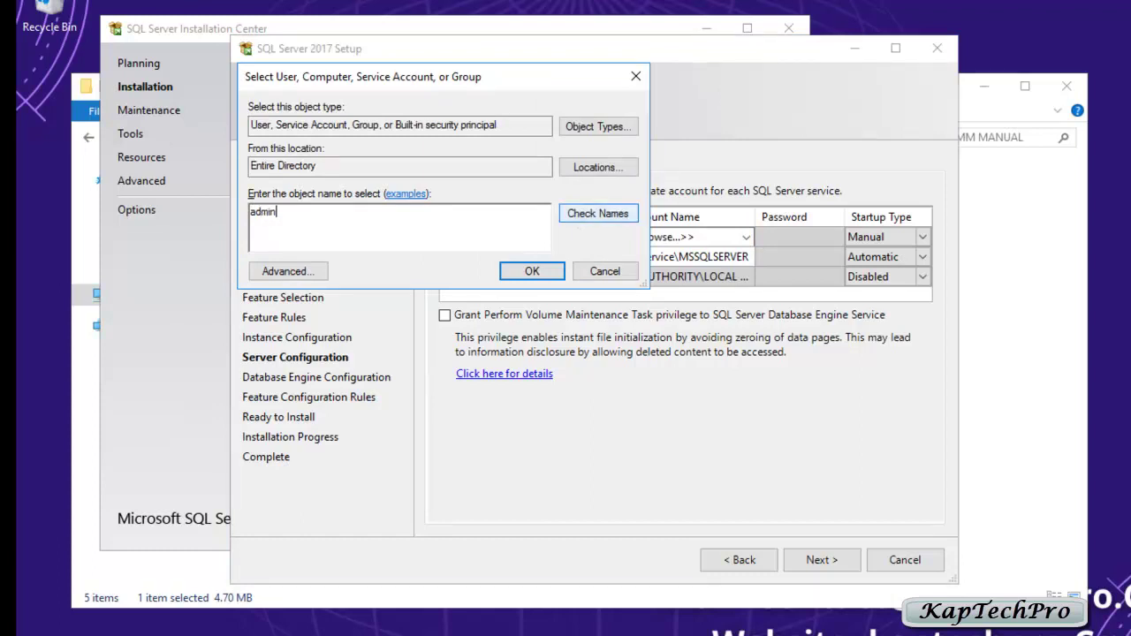
key(Return)
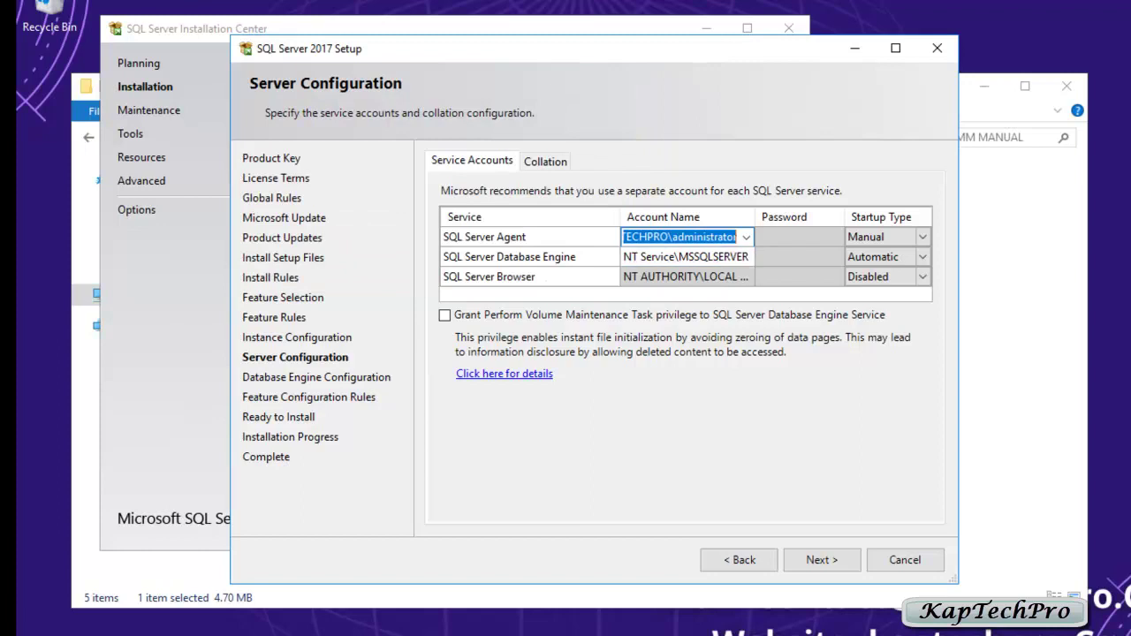
click(784, 237)
key(ctrl+v)
Step: Give the Database Engine the administrator account and grant Perform Volume Maintenance privilege
click(680, 256)
click(745, 256)
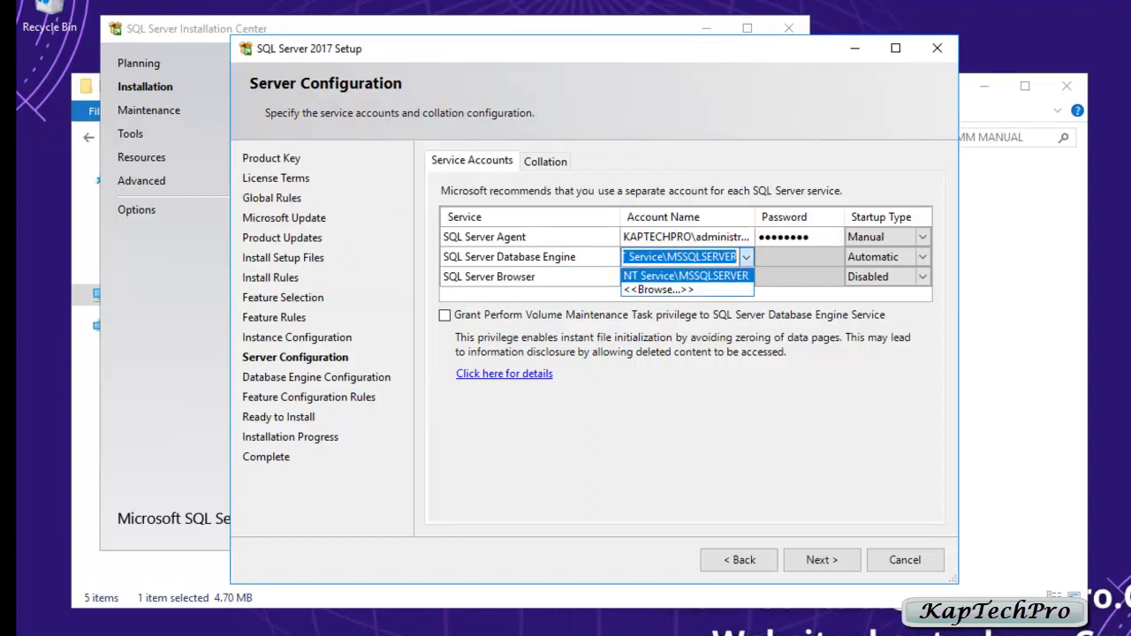
key(Down)
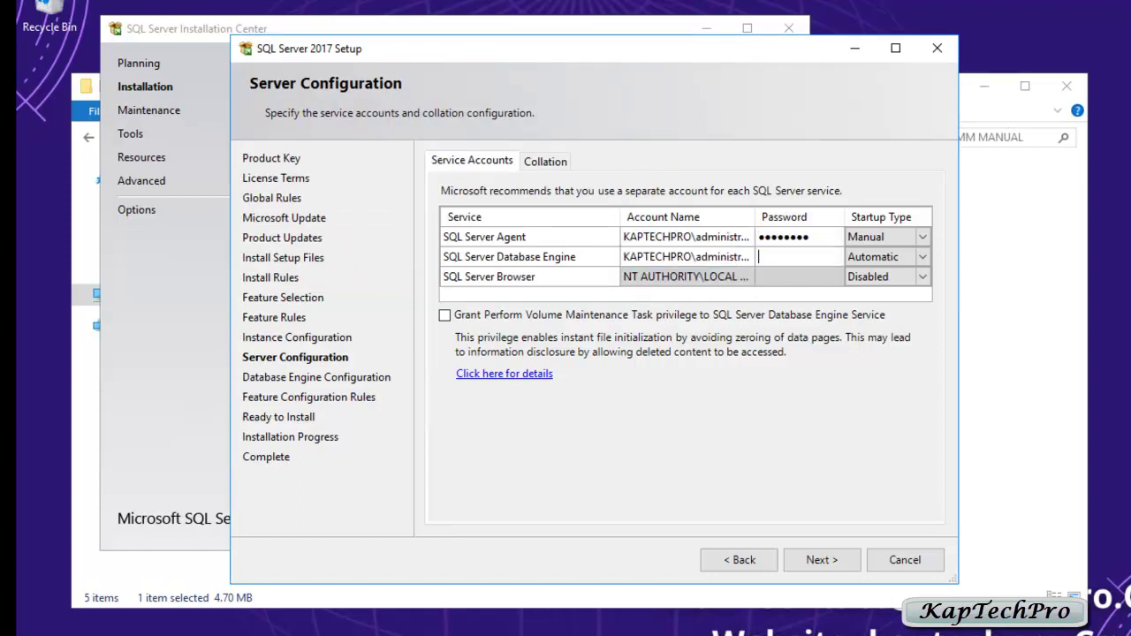
key(ctrl+v)
click(444, 314)
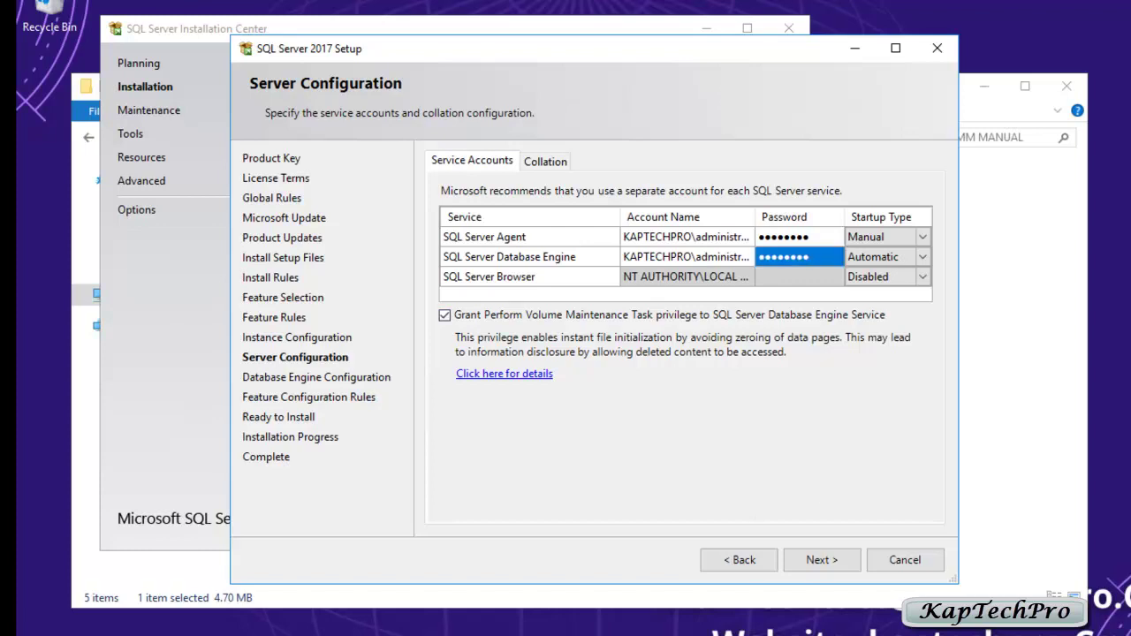
click(822, 560)
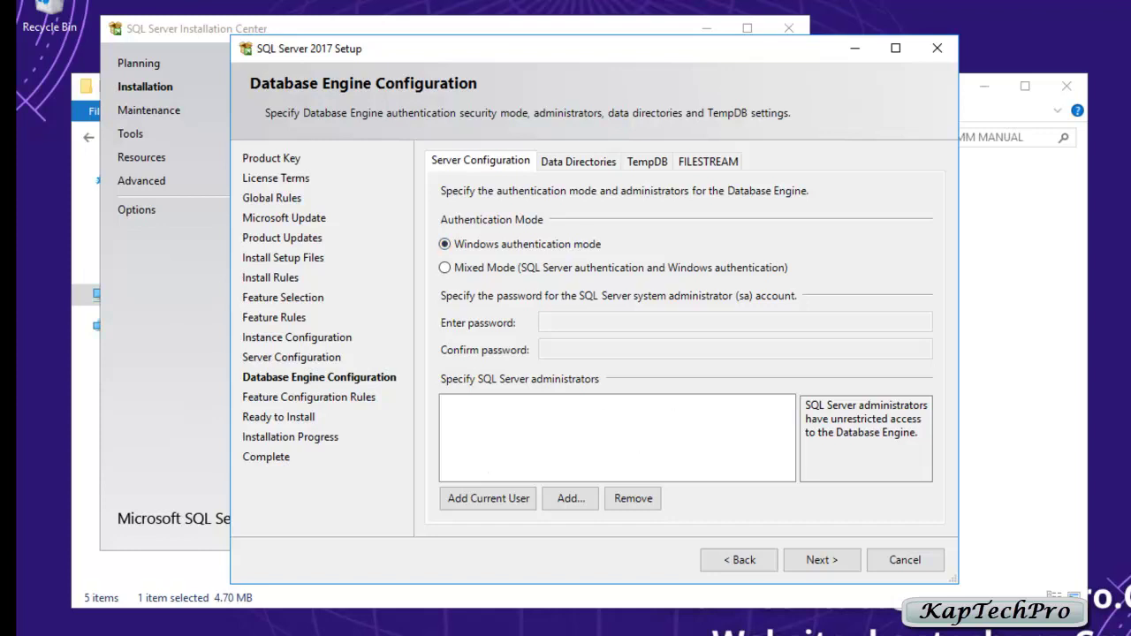
Step: Add the current user as SQL Server administrator and run the installation
click(488, 497)
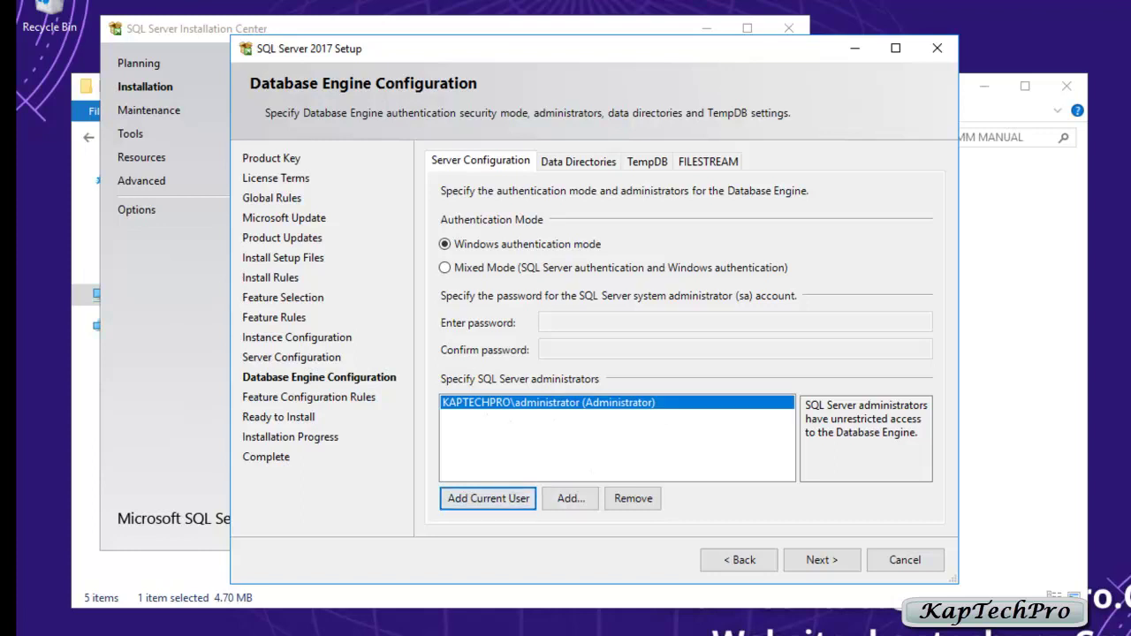
key(alt+n)
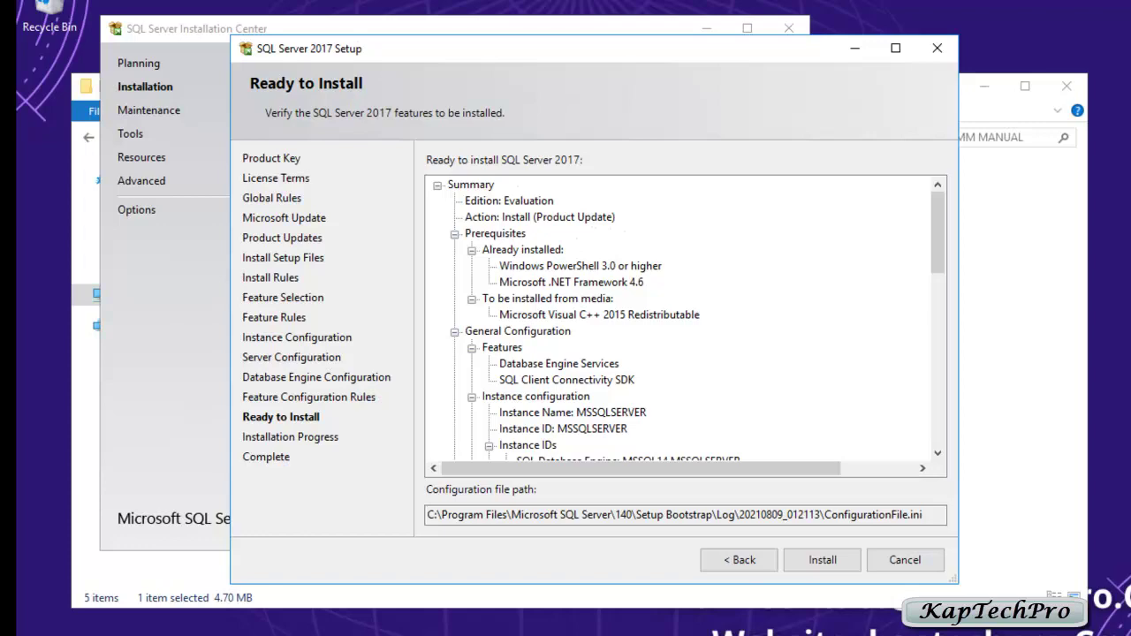
scroll(685, 320, down, 12)
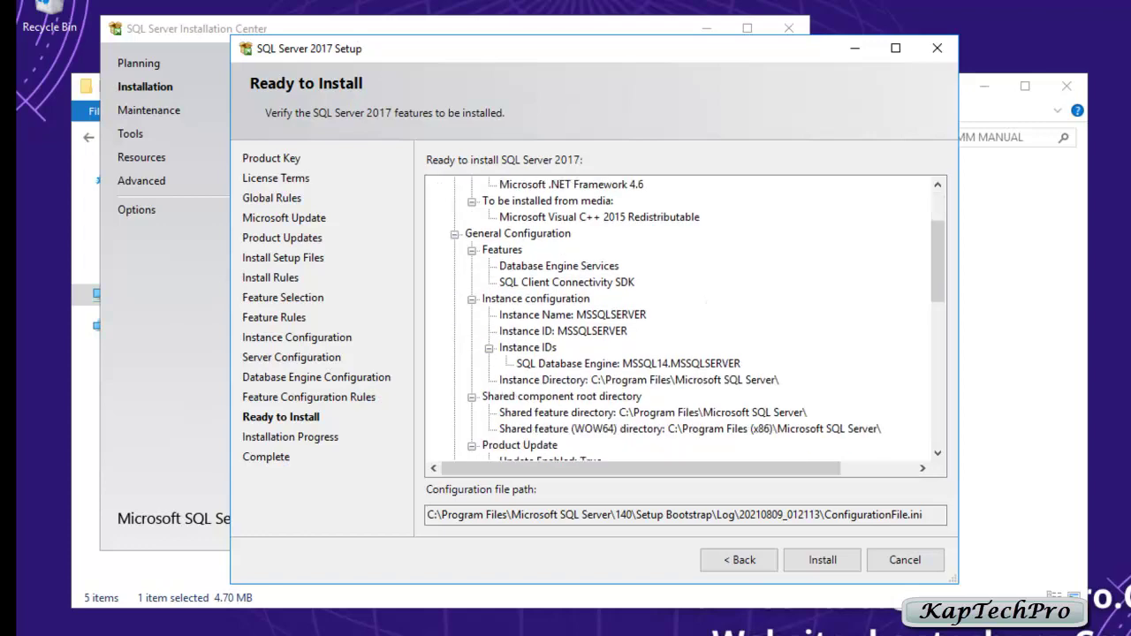
scroll(685, 320, down, 3)
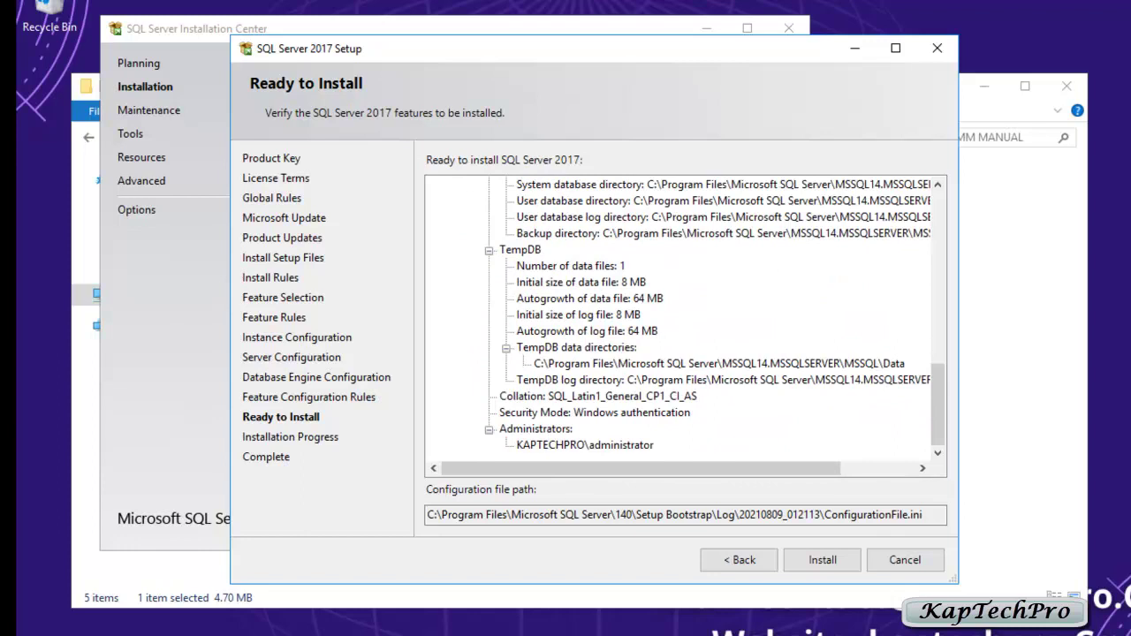
key(Return)
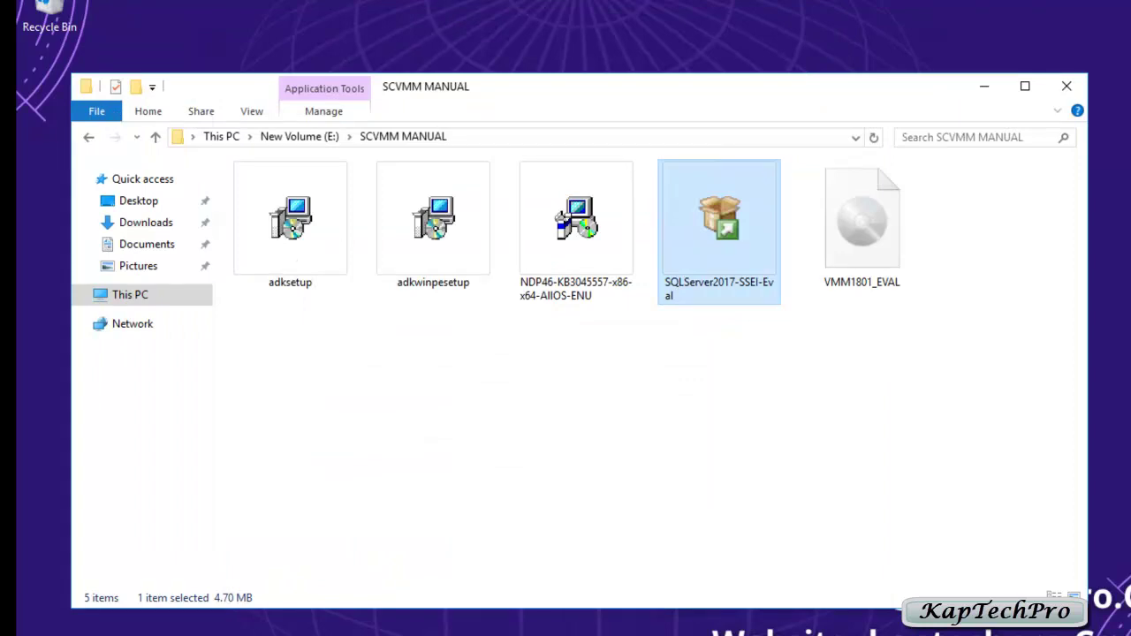
Step: Install the Windows ADK Deployment Tools to C:\Program Files (x86)\Windows Kits\10\ as administrator
right_click(296, 255)
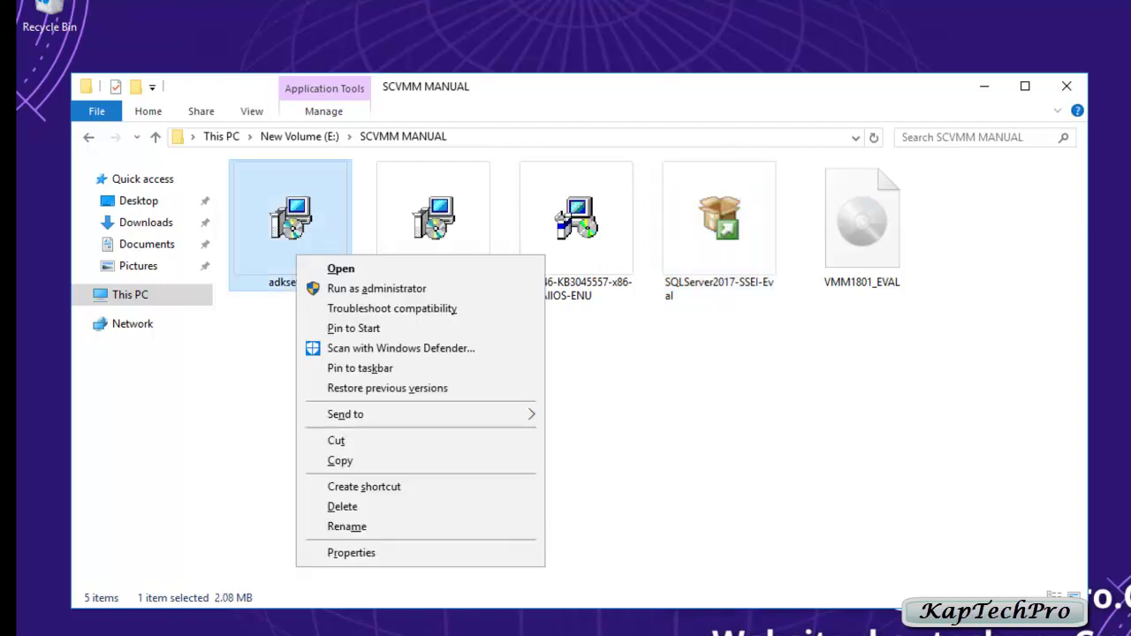
click(376, 288)
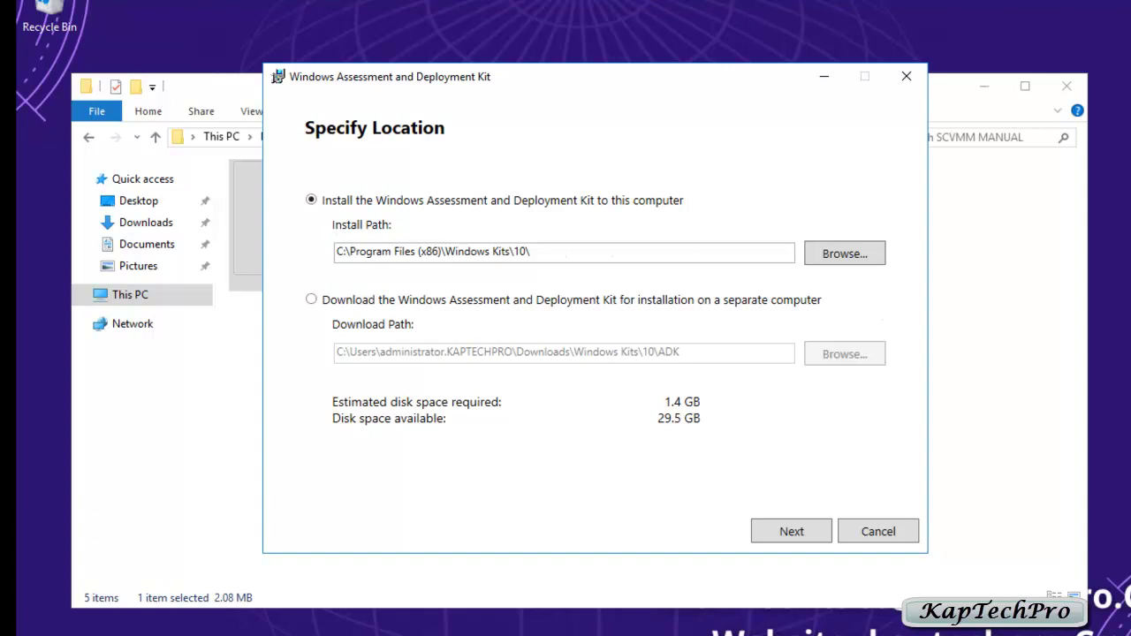
key(Return)
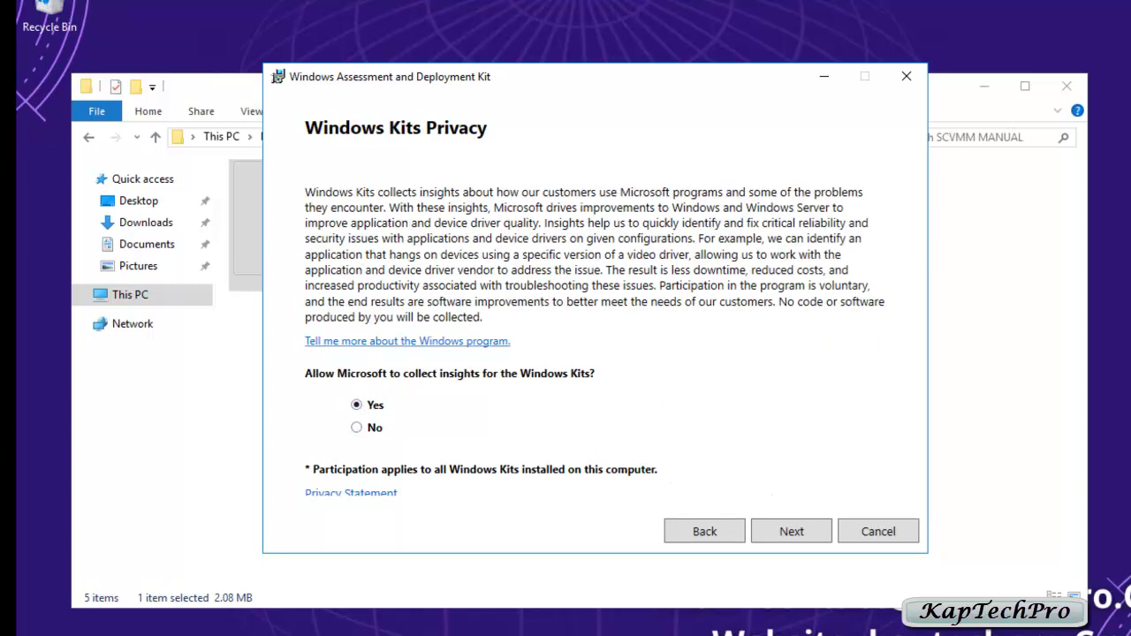
key(Return)
scroll(594, 345, down, 15)
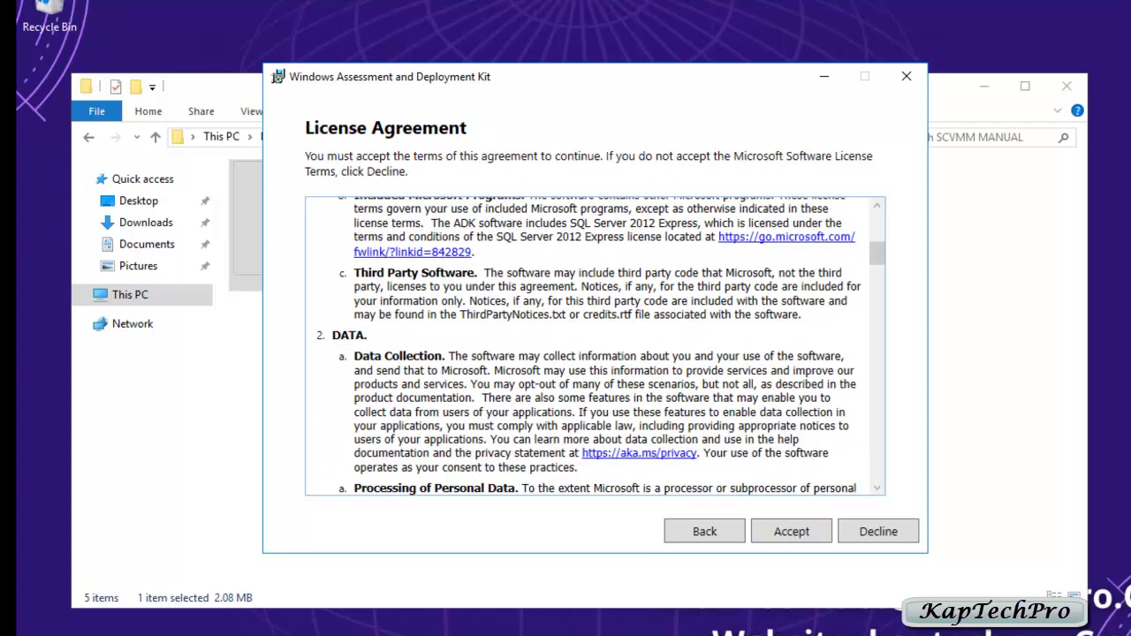
scroll(595, 344, down, 5)
key(Return)
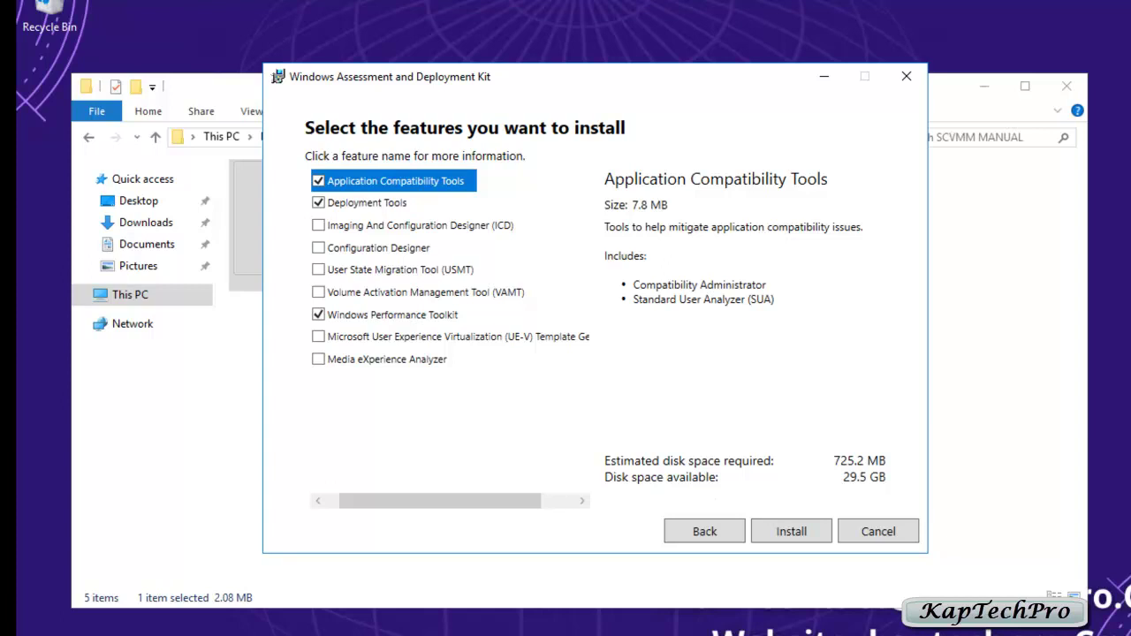
click(791, 531)
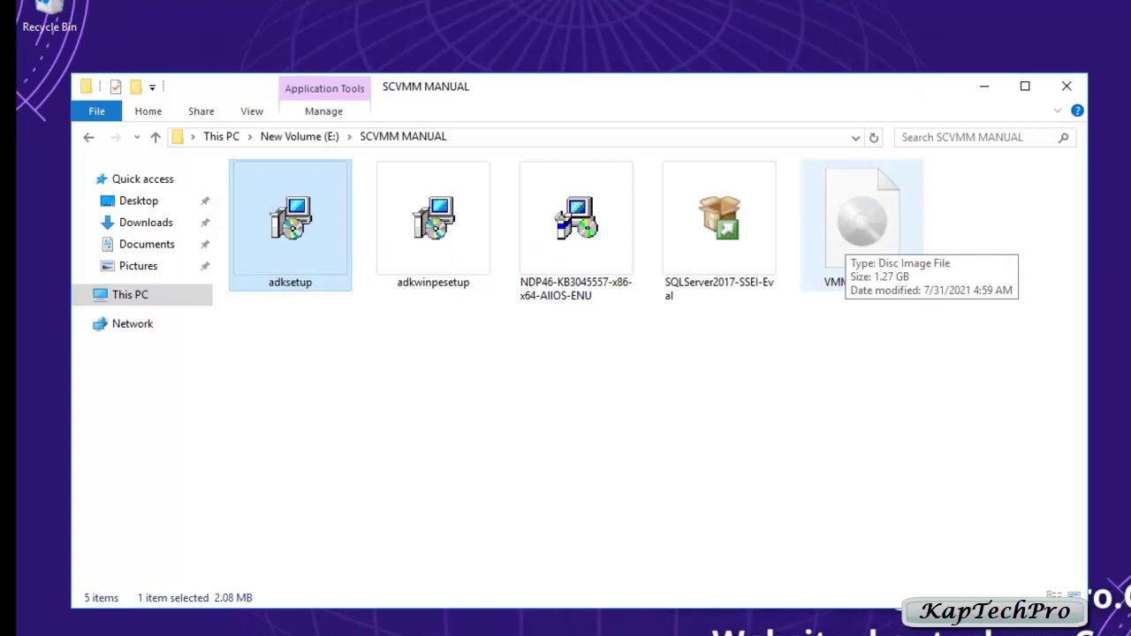
Step: Run adkwinpesetup as administrator and install the Windows PE add-ons with default settings, accepting the licence
right_click(421, 222)
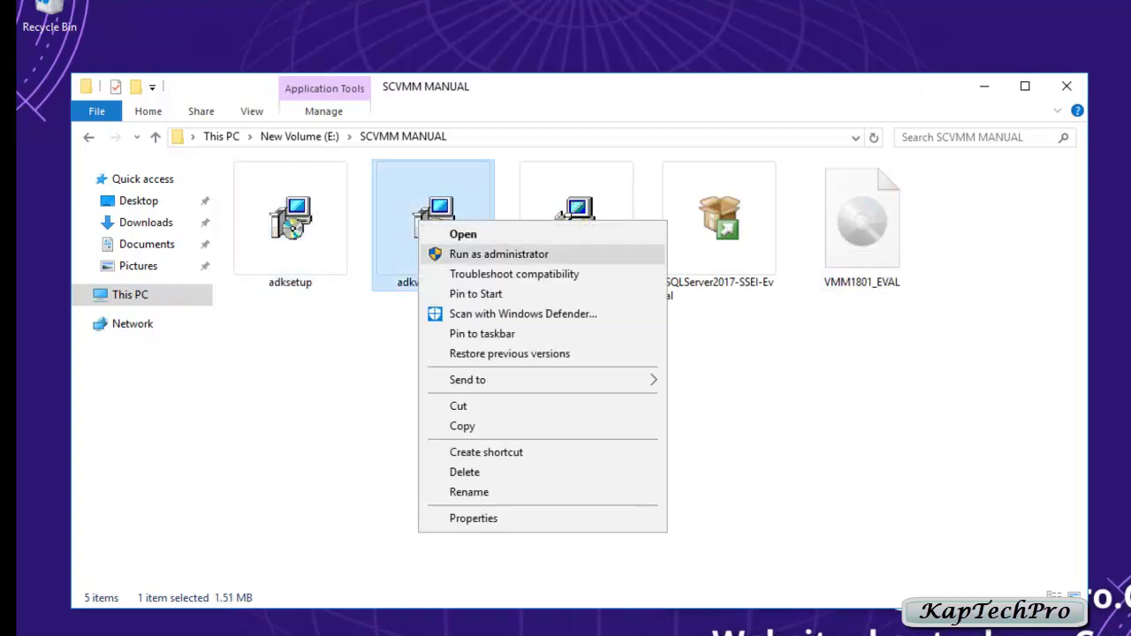
click(499, 254)
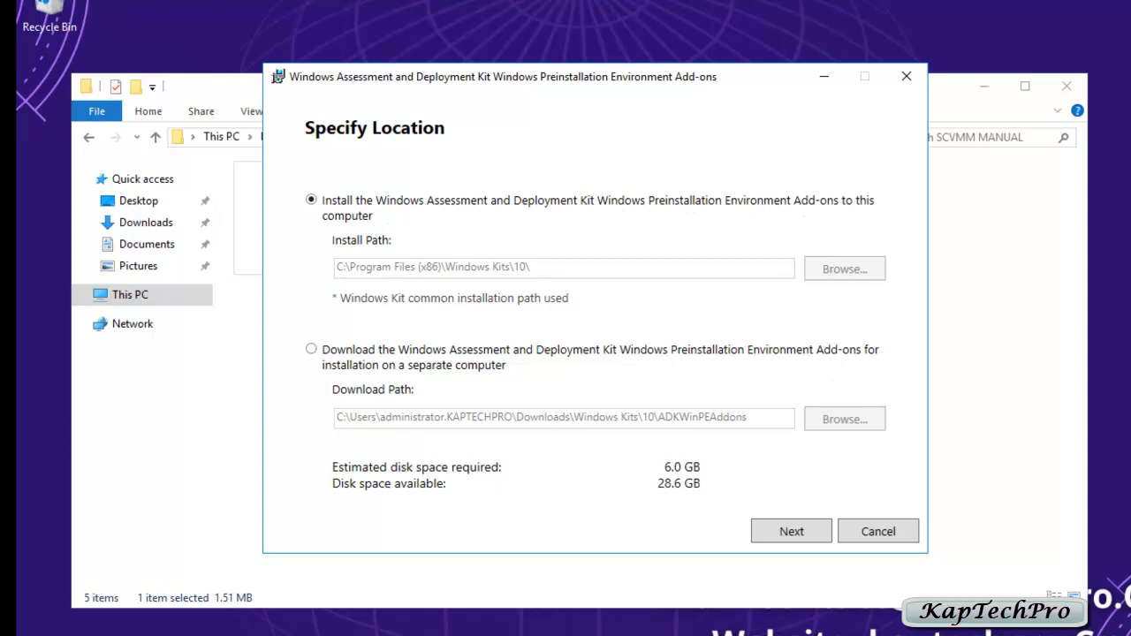
key(Return)
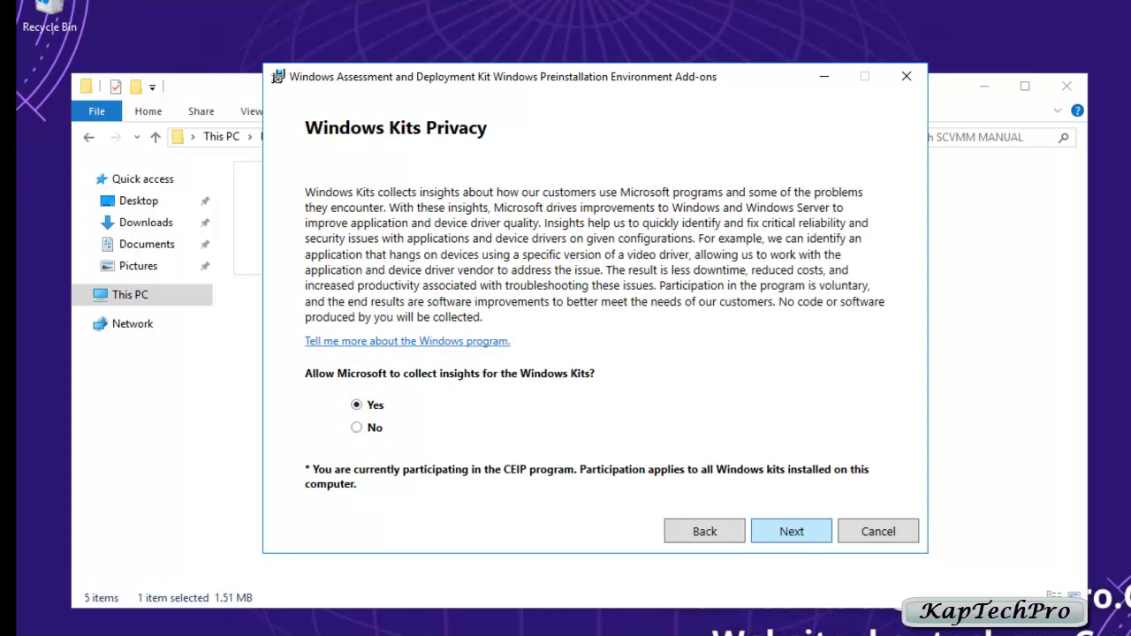
key(Return)
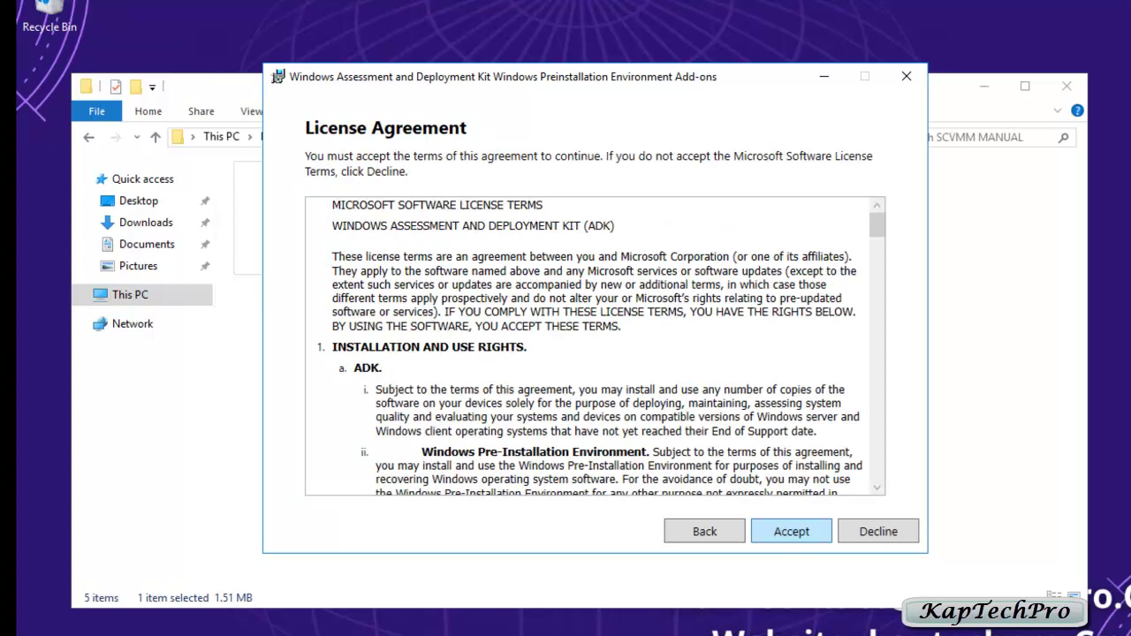
key(Return)
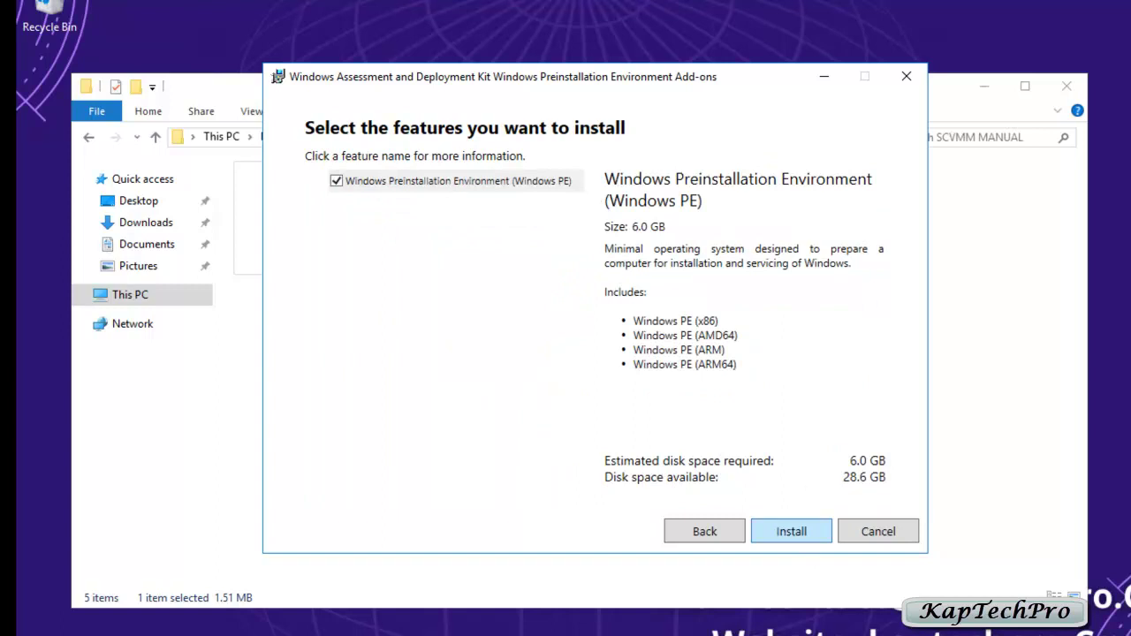
key(Return)
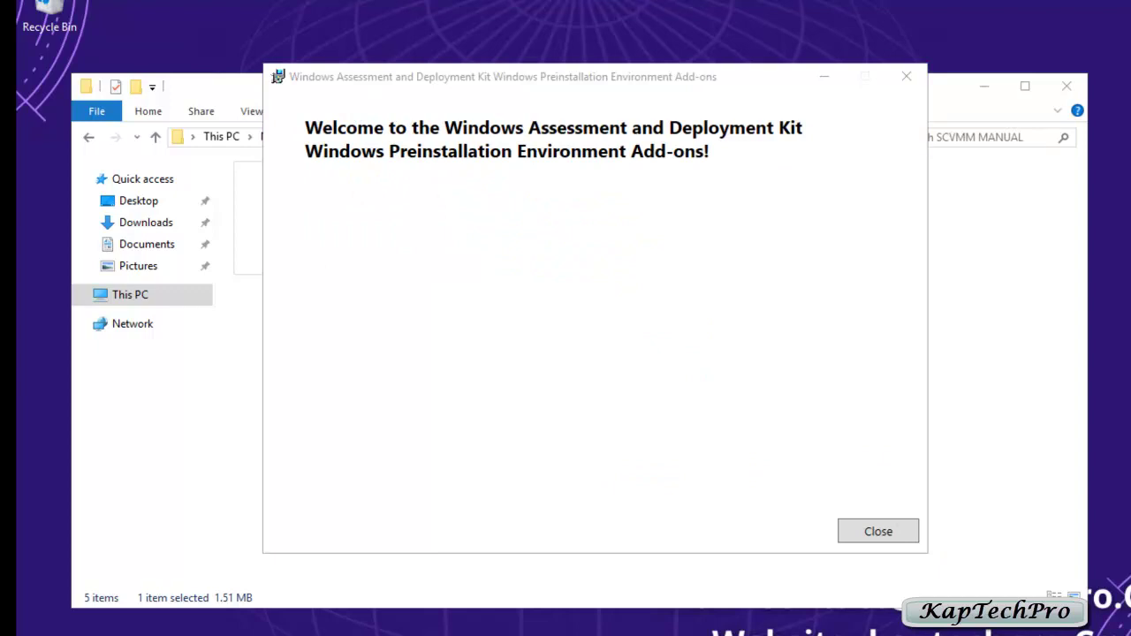
key(Return)
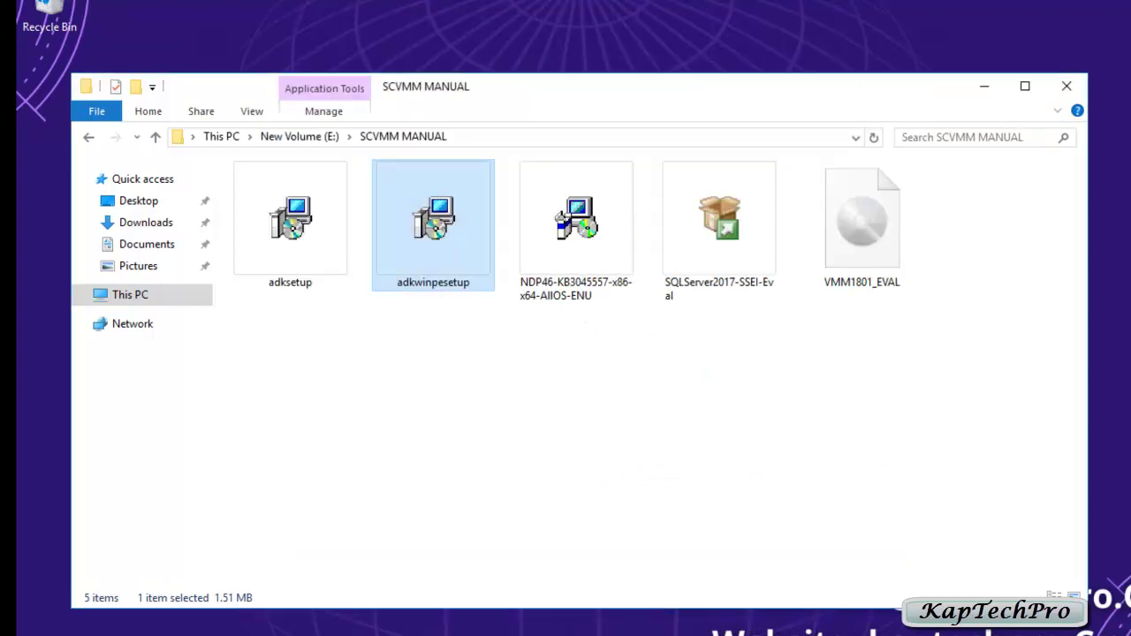
Step: Mount the VMM1801_EVAL disc image so it appears as DVD Drive (F:)
click(862, 221)
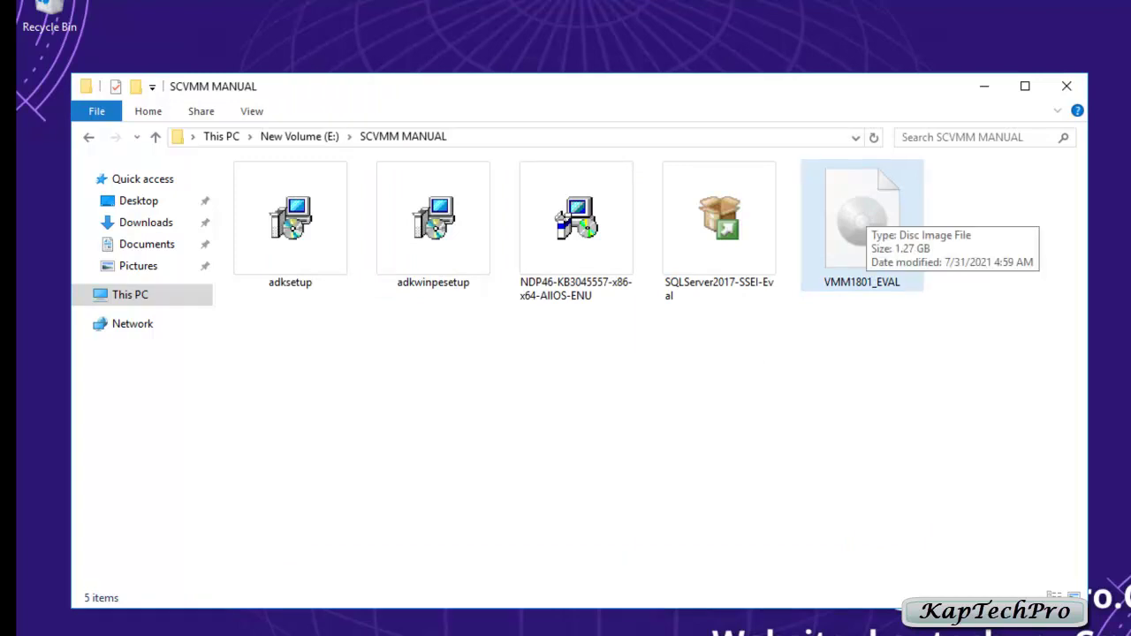
right_click(851, 209)
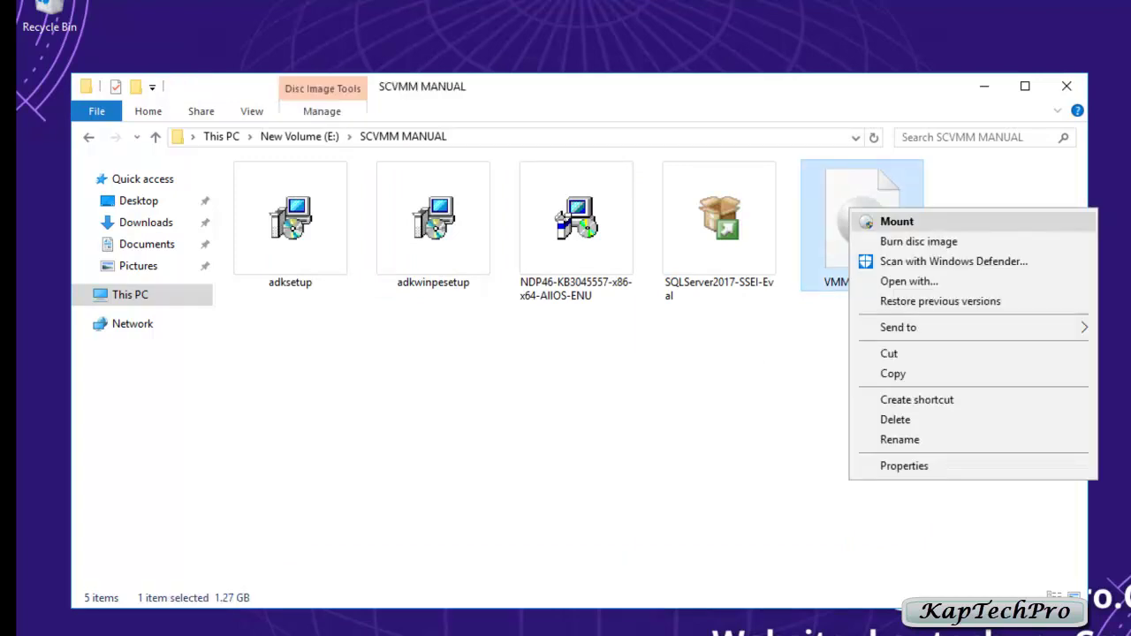
click(897, 221)
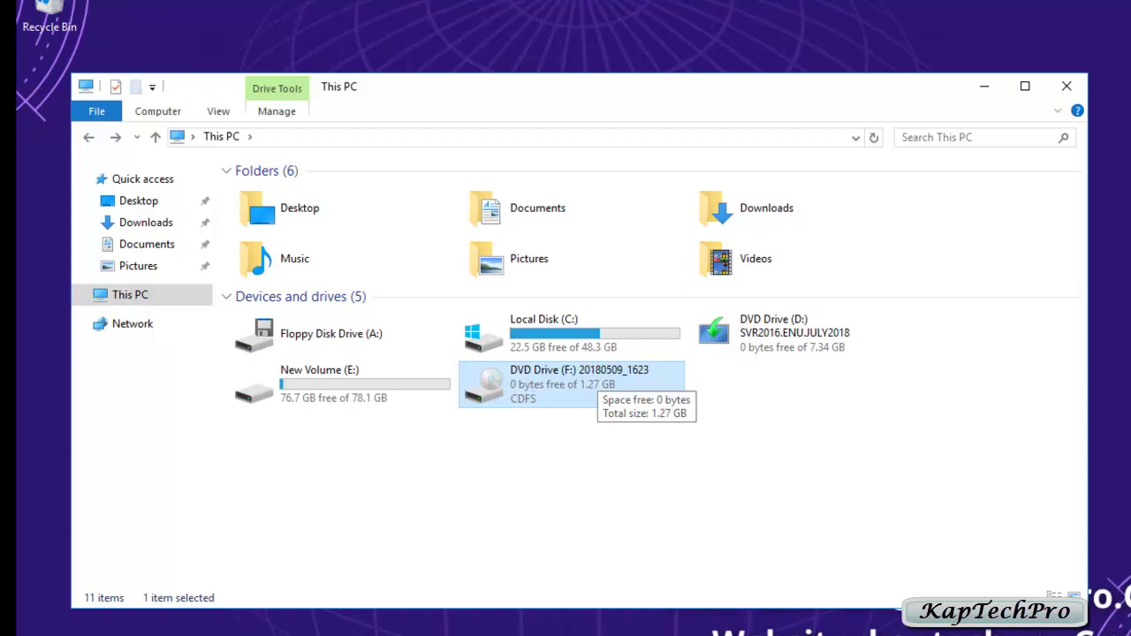
Step: Close This PC, start a restart from the Start menu power options, then cancel it
click(1067, 86)
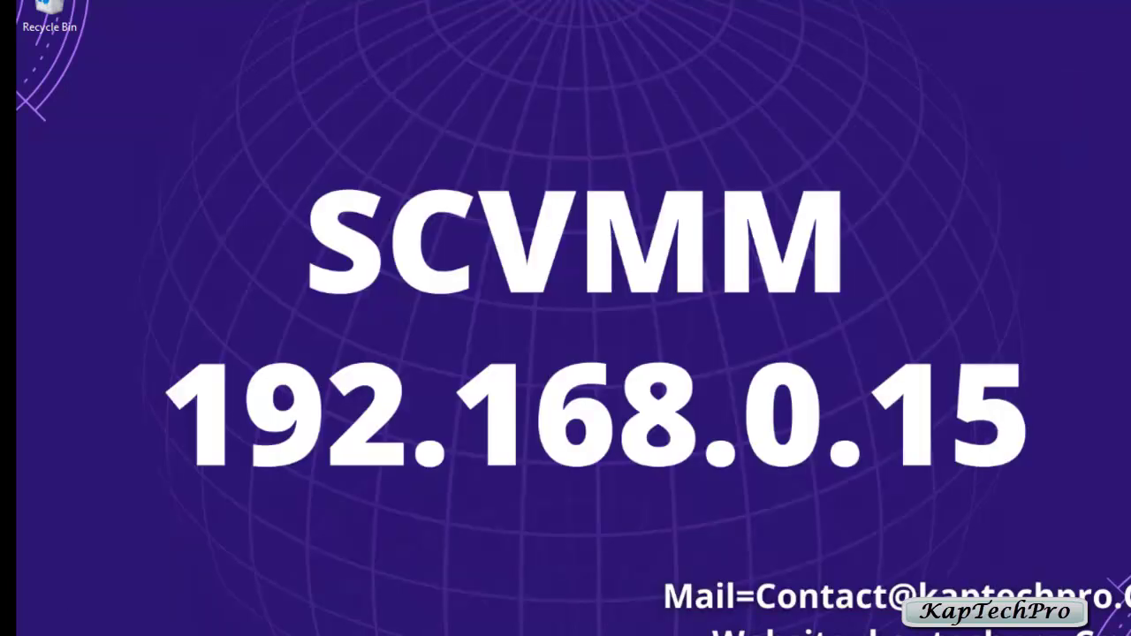
key(super)
click(38, 631)
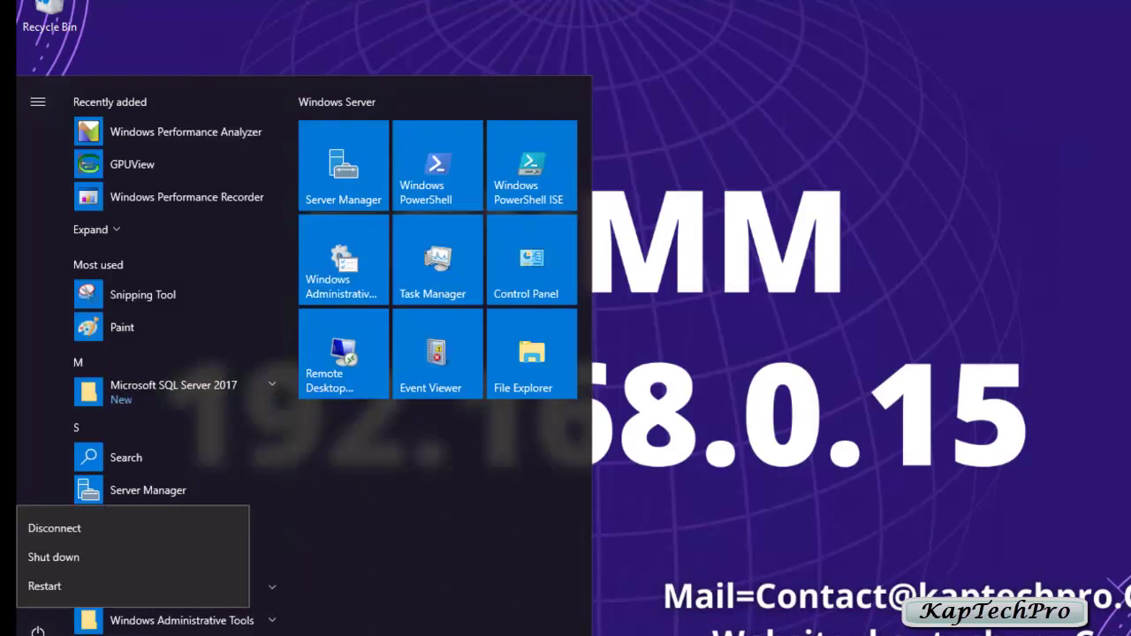
click(44, 586)
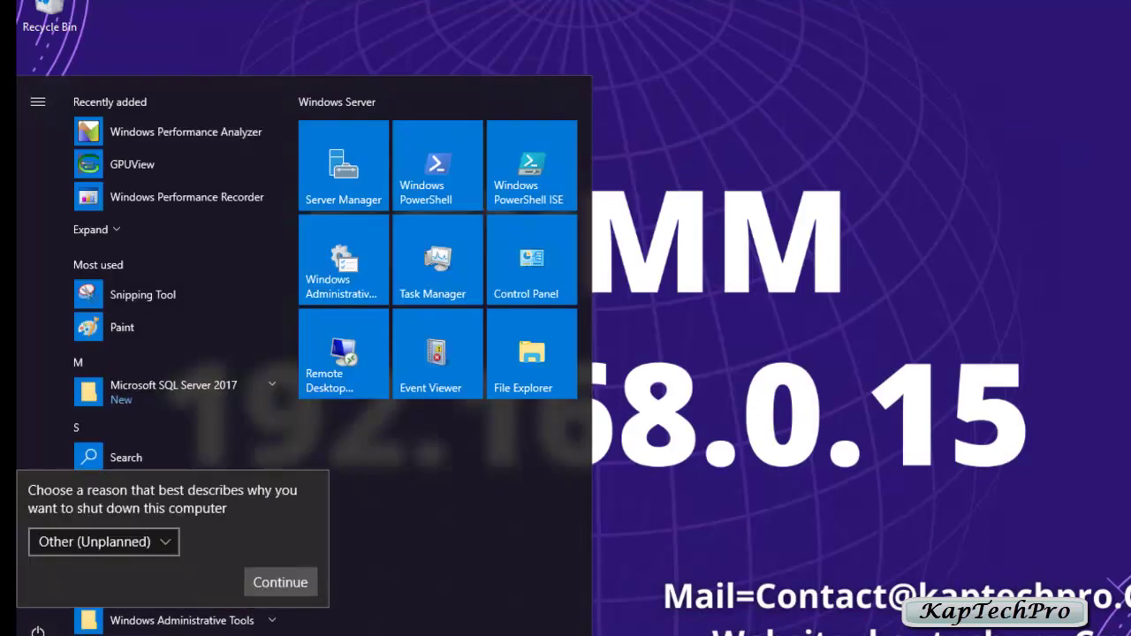
key(Return)
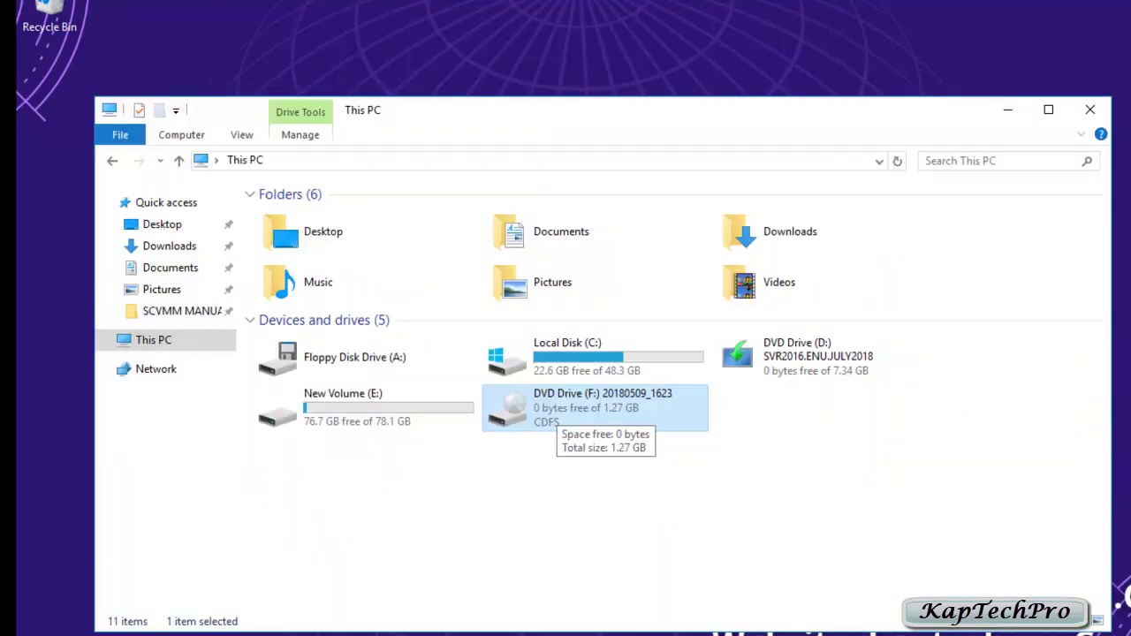
Step: Run setup from DVD Drive (F:) 20180509_1623 as administrator
key(Return)
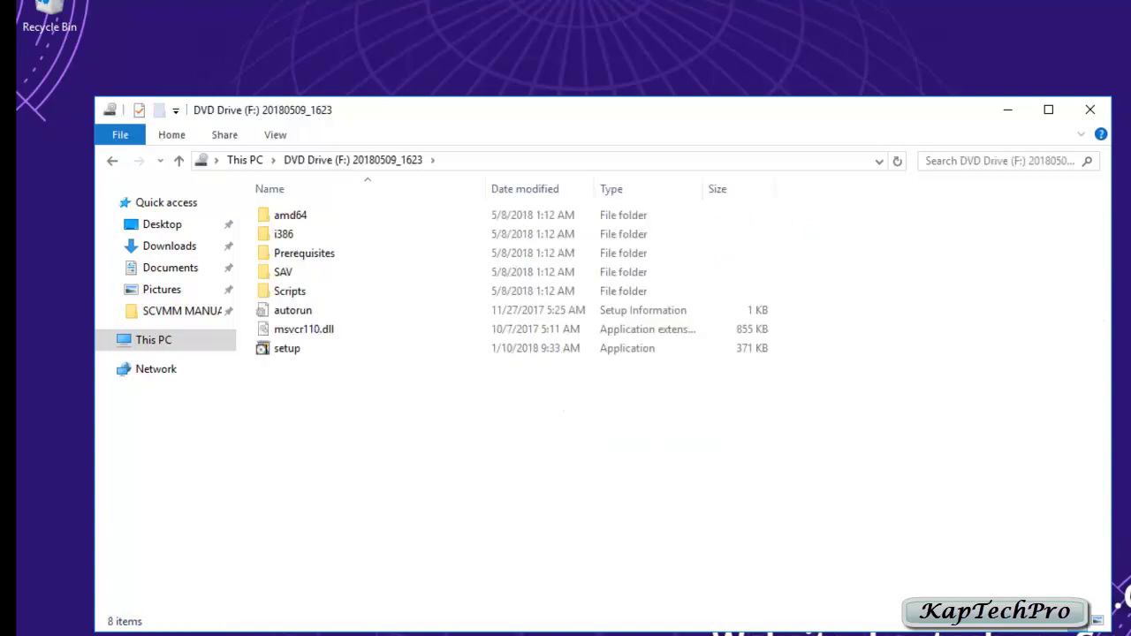
click(286, 348)
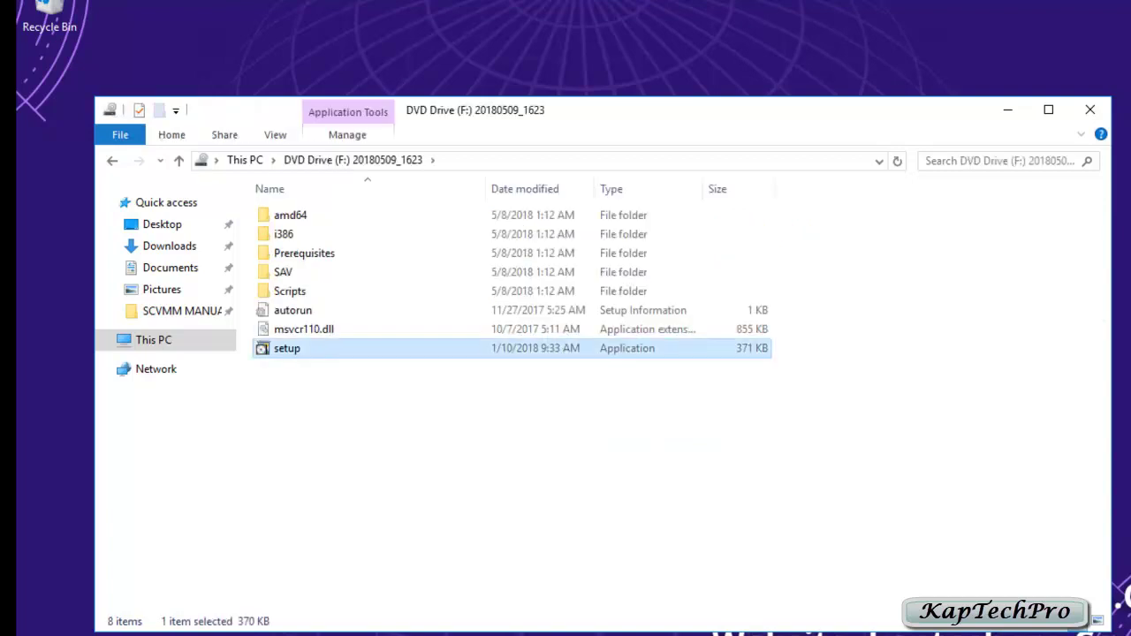
right_click(321, 348)
click(402, 383)
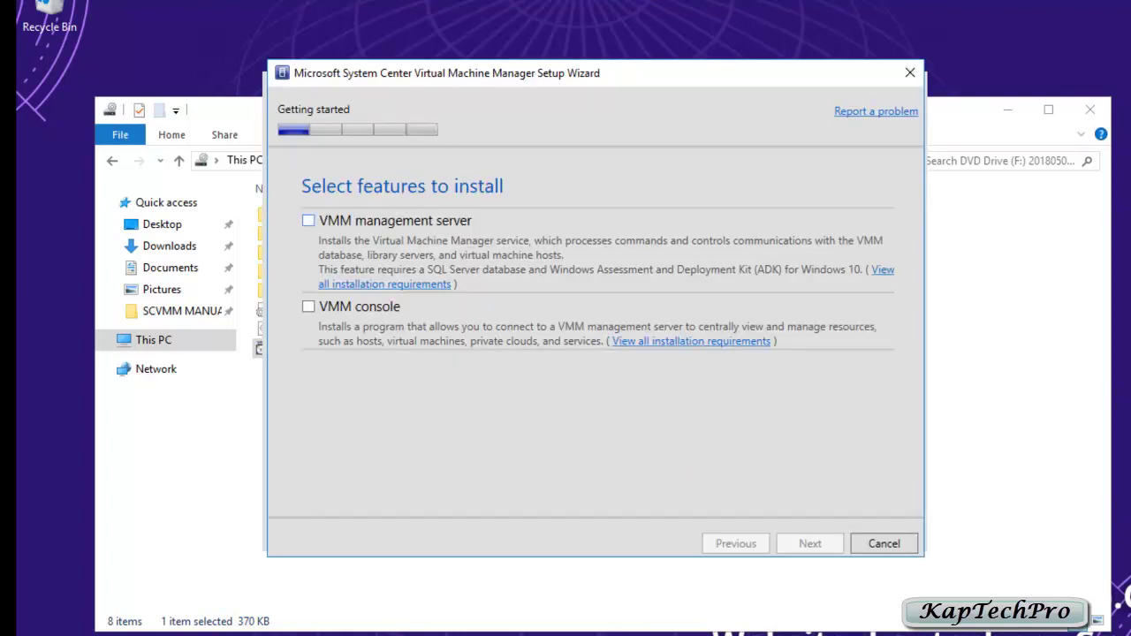
Step: Select the VMM management server feature and register the product under the name 'kaptechpro'
click(308, 220)
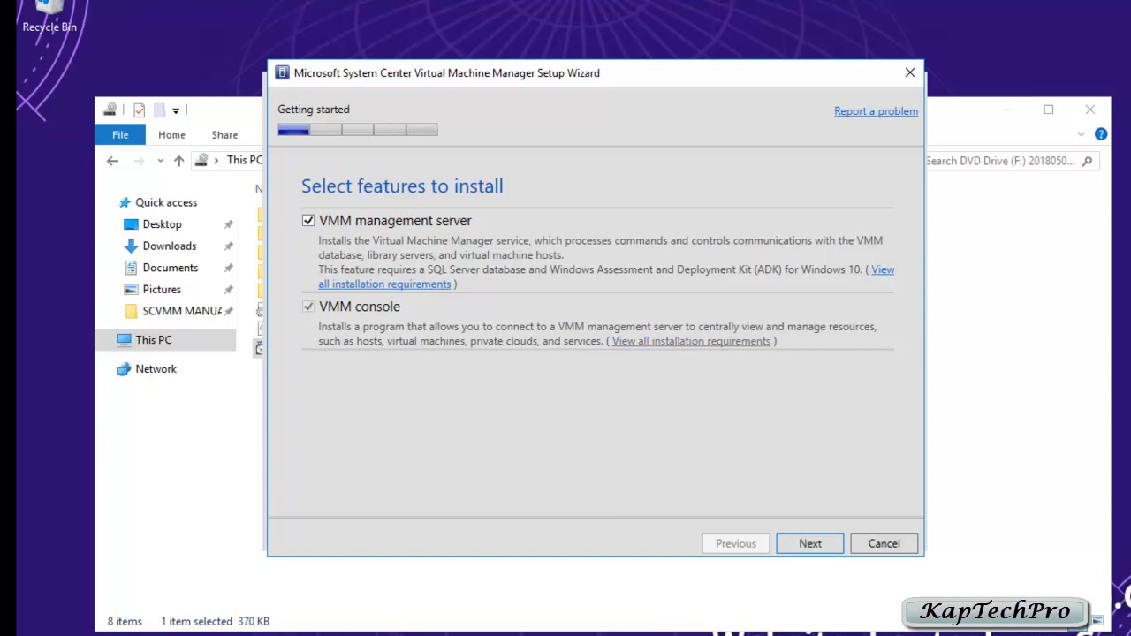
key(Return)
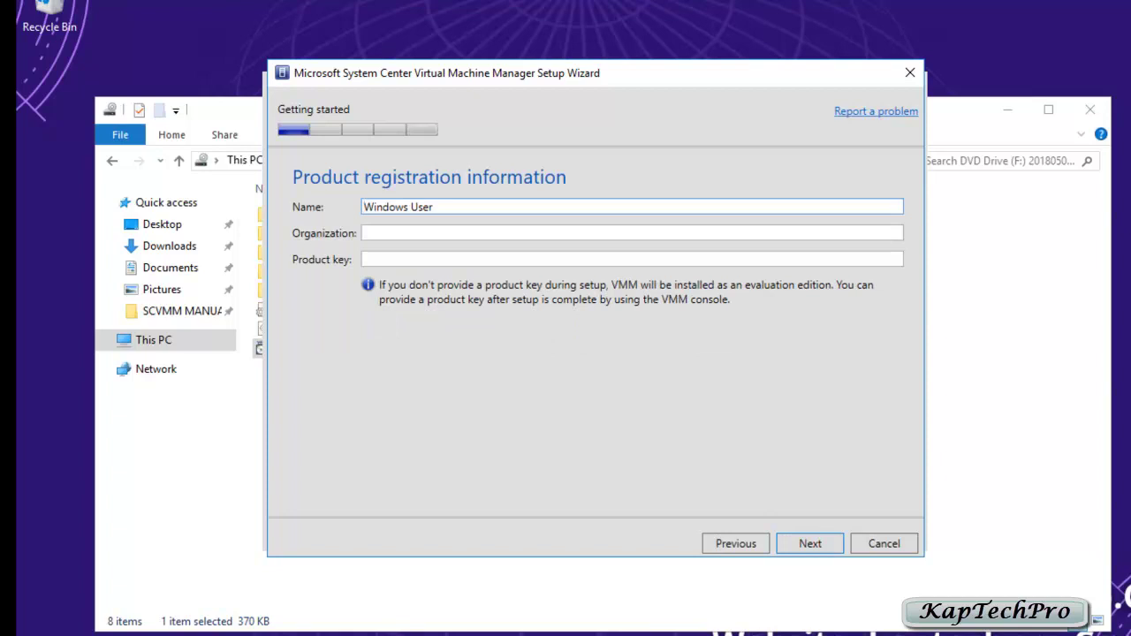
key(ctrl+a)
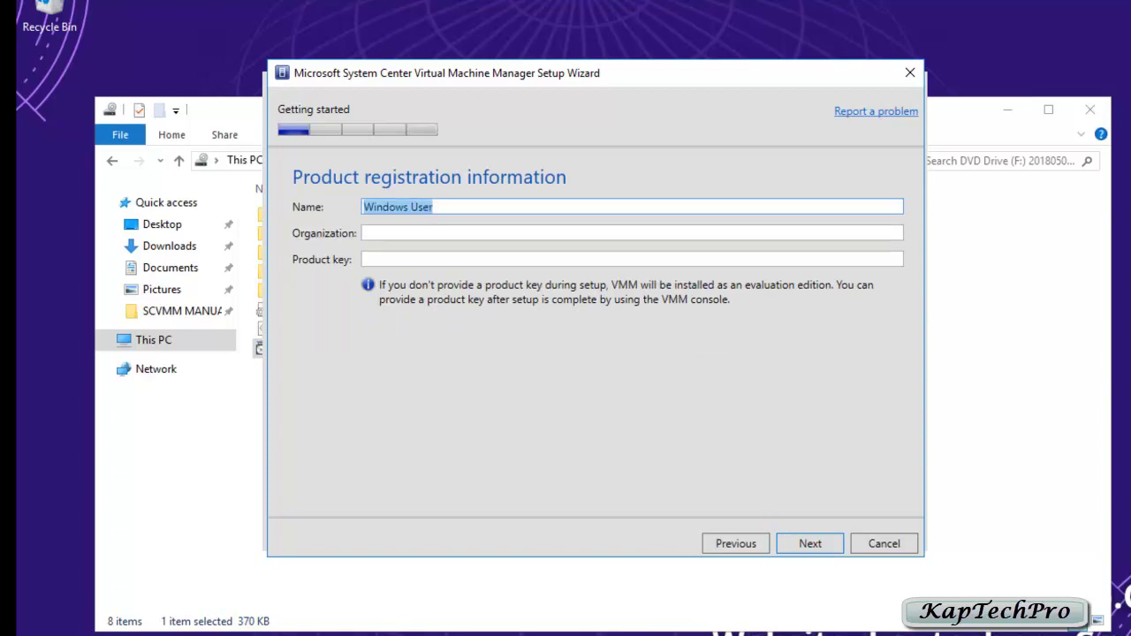
text(kap)
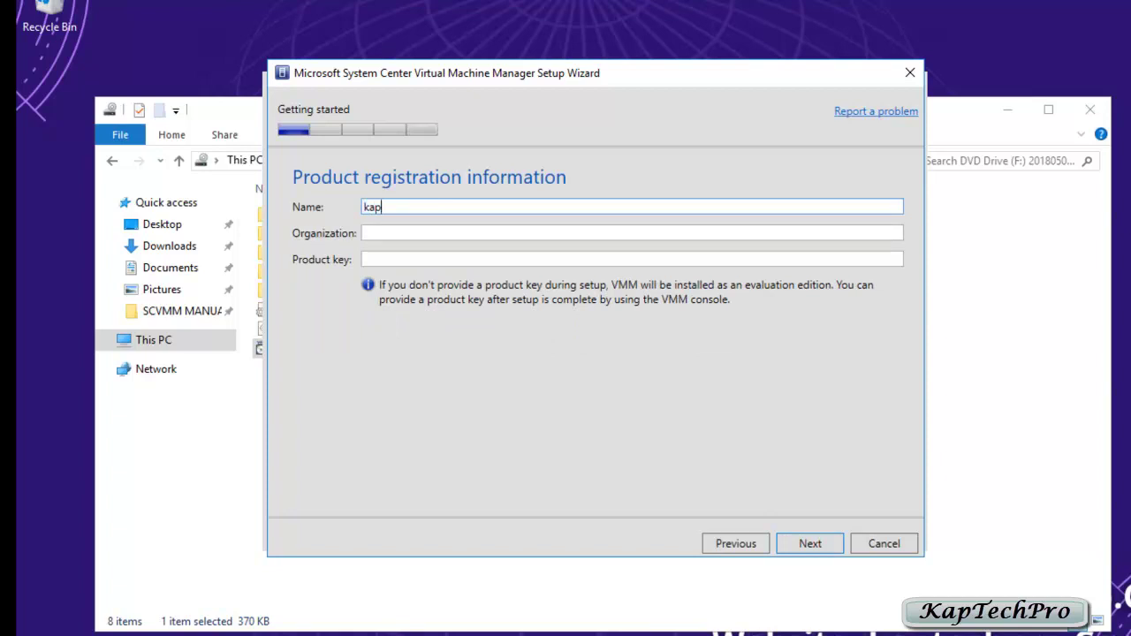
text(techpro)
key(Return)
Step: Accept the licence terms, then keep the diagnostic data and default install location settings
key(space)
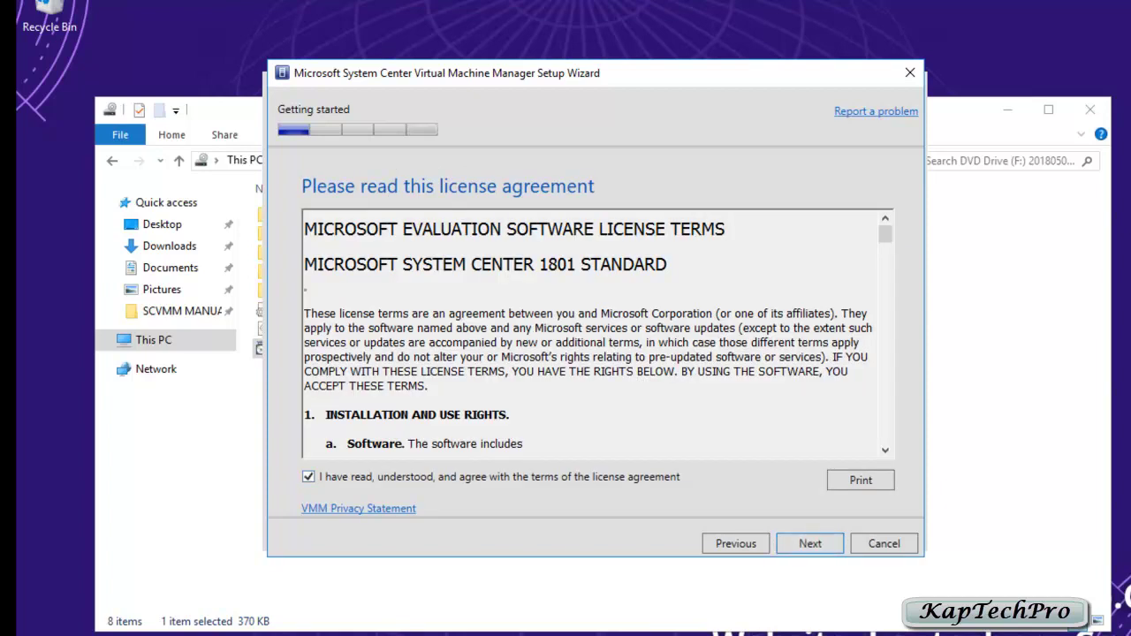
key(Return)
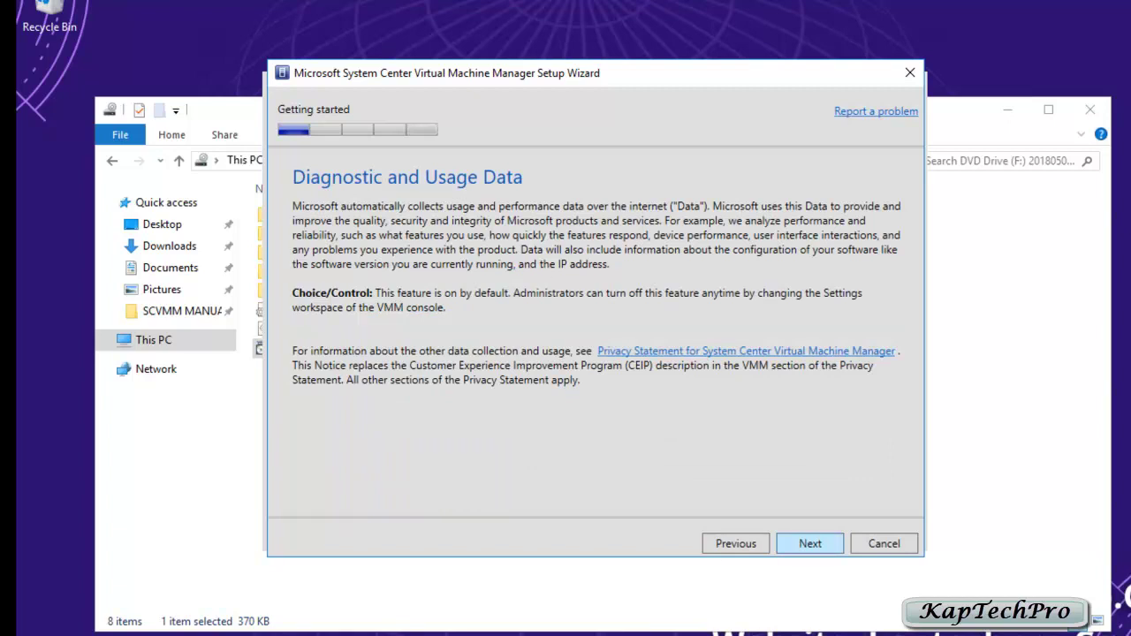
key(Return)
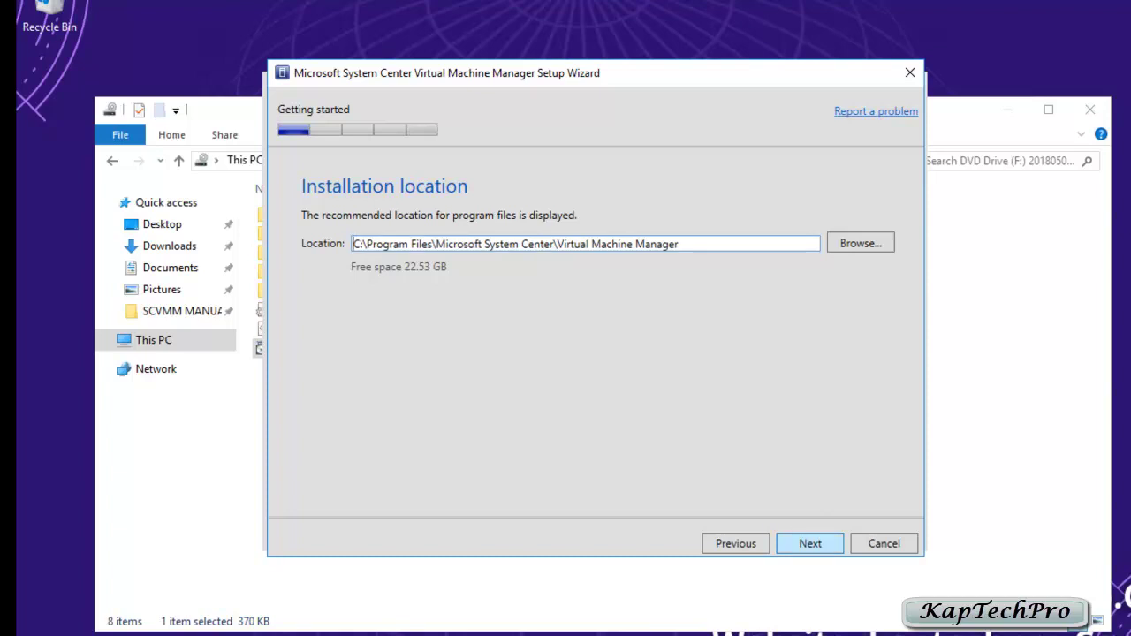
key(Return)
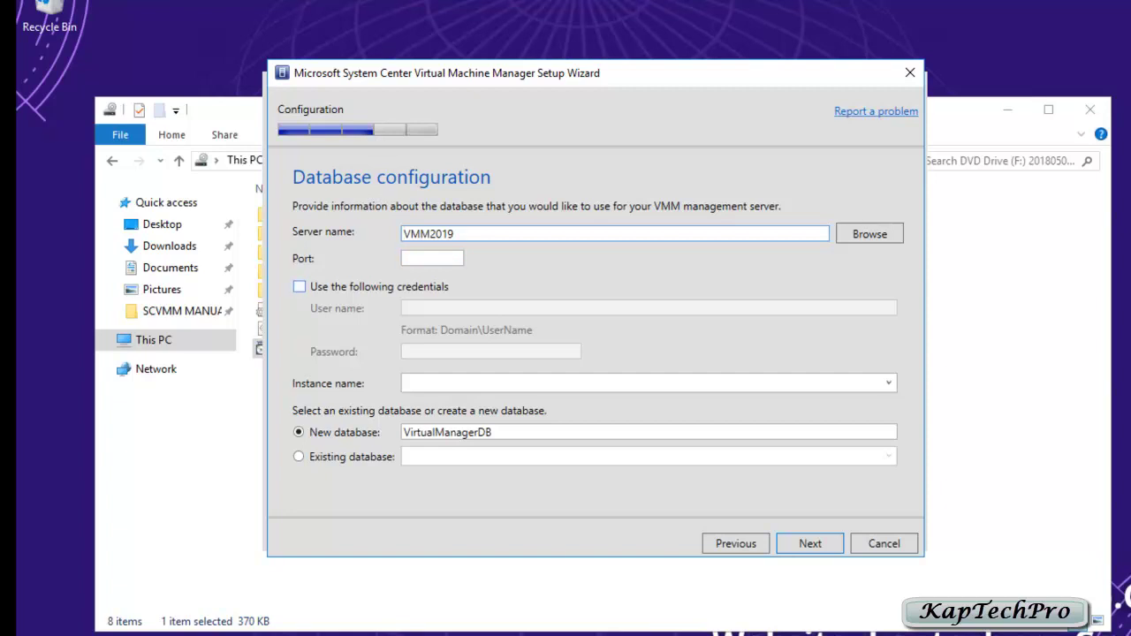
Step: Connect the database on instance MSSQLSERVER using the domain administrator's user name and password
click(299, 286)
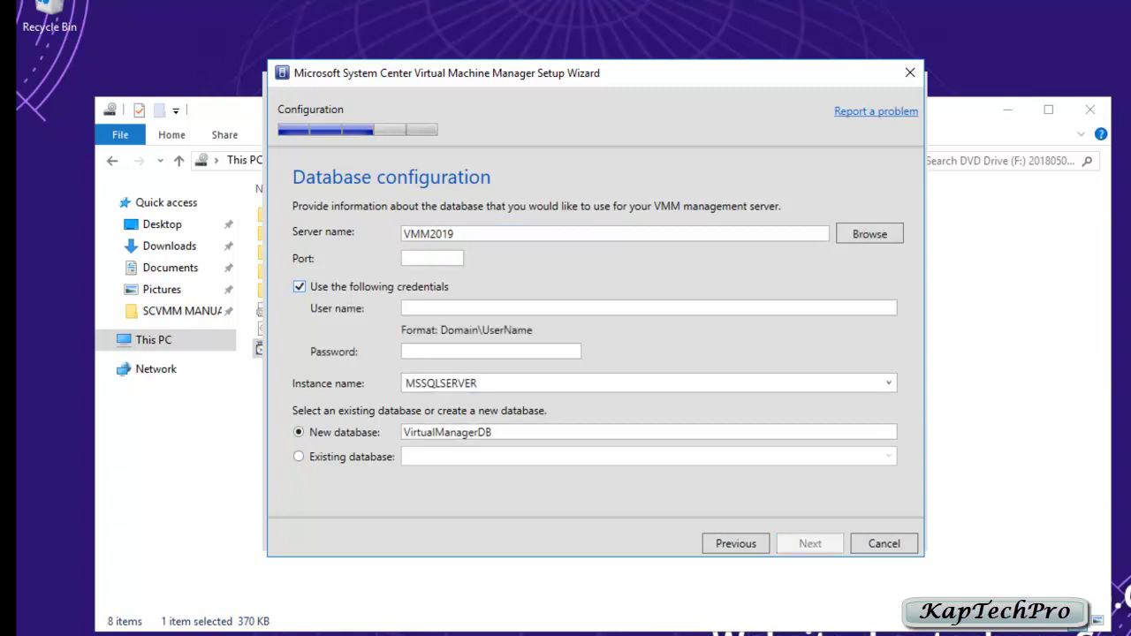
click(407, 308)
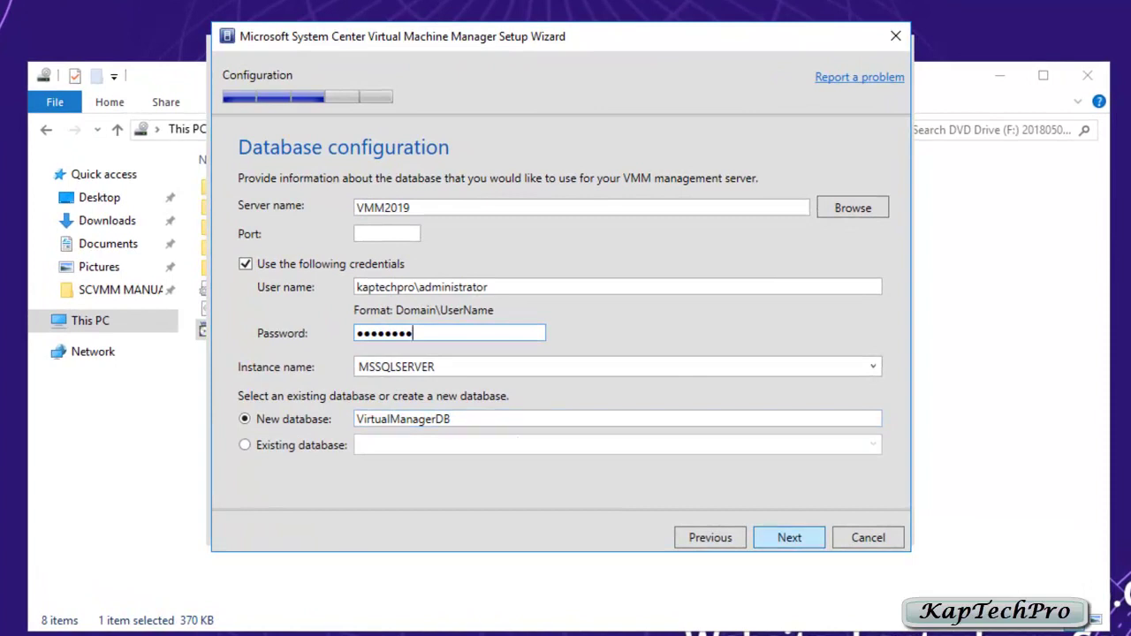
key(Return)
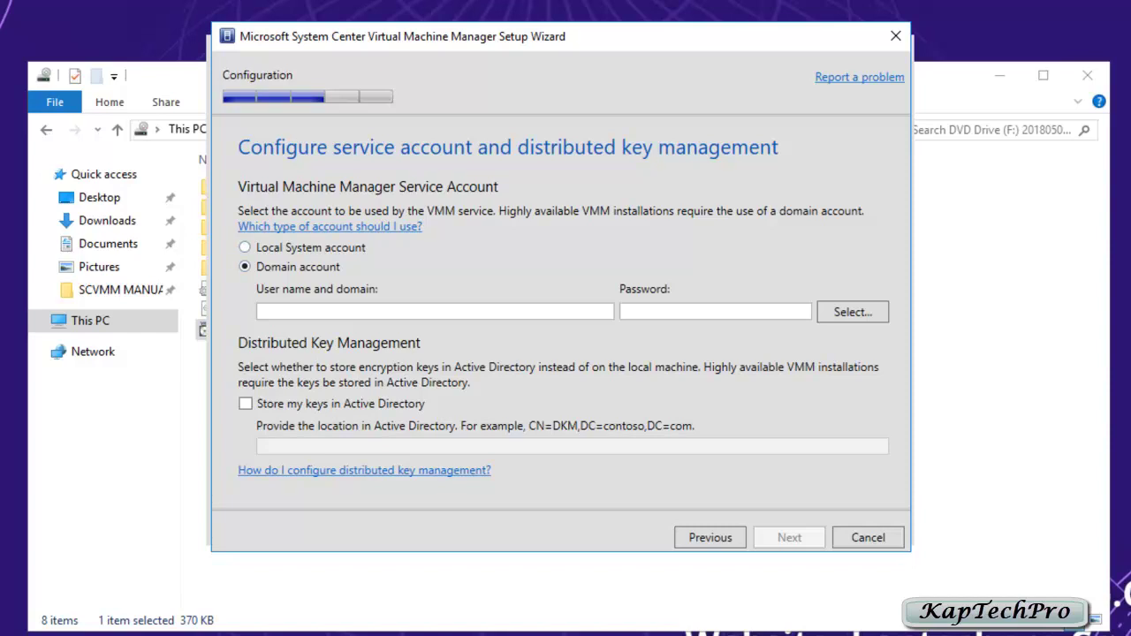
Step: Set the VMM service account to the domain Administrator and enter its password
click(852, 312)
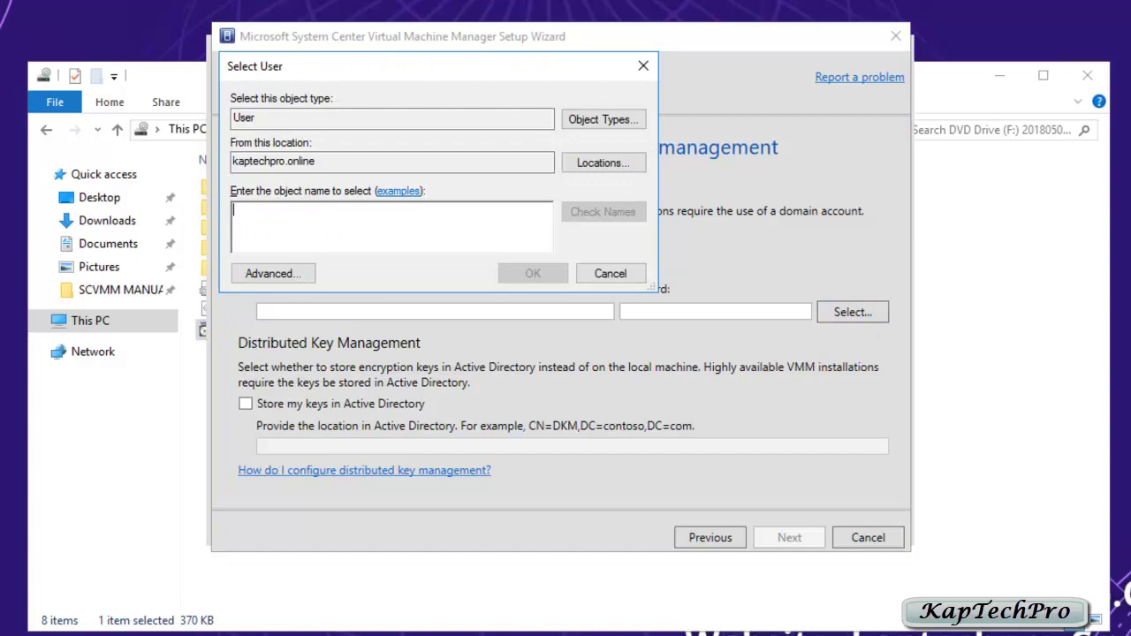
text(adn)
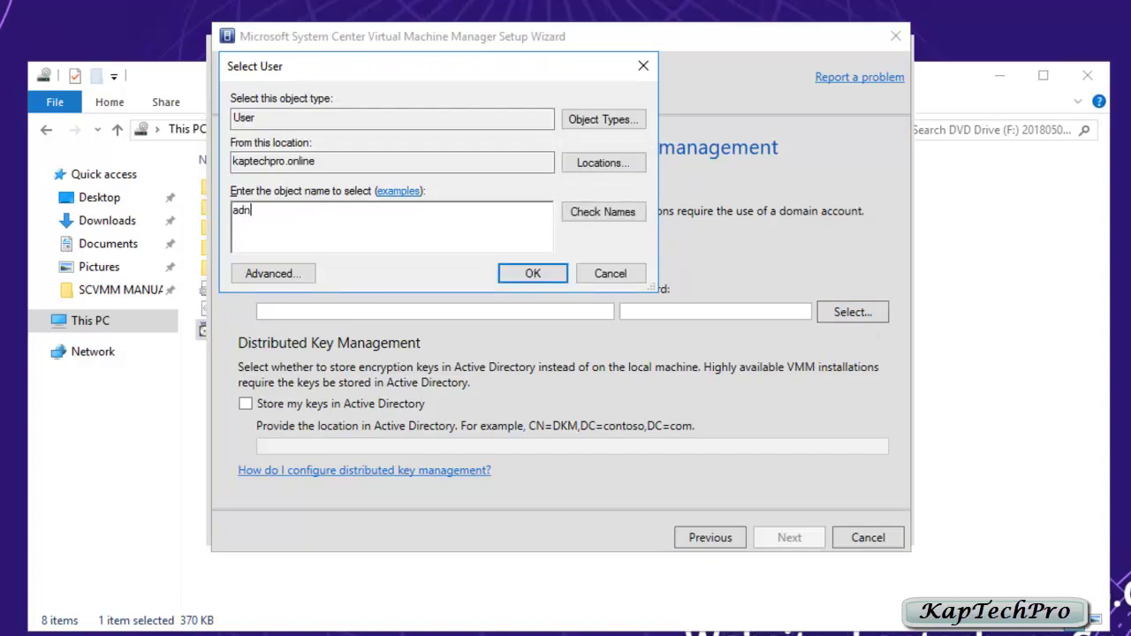
key(BackSpace)
text(min)
key(Return)
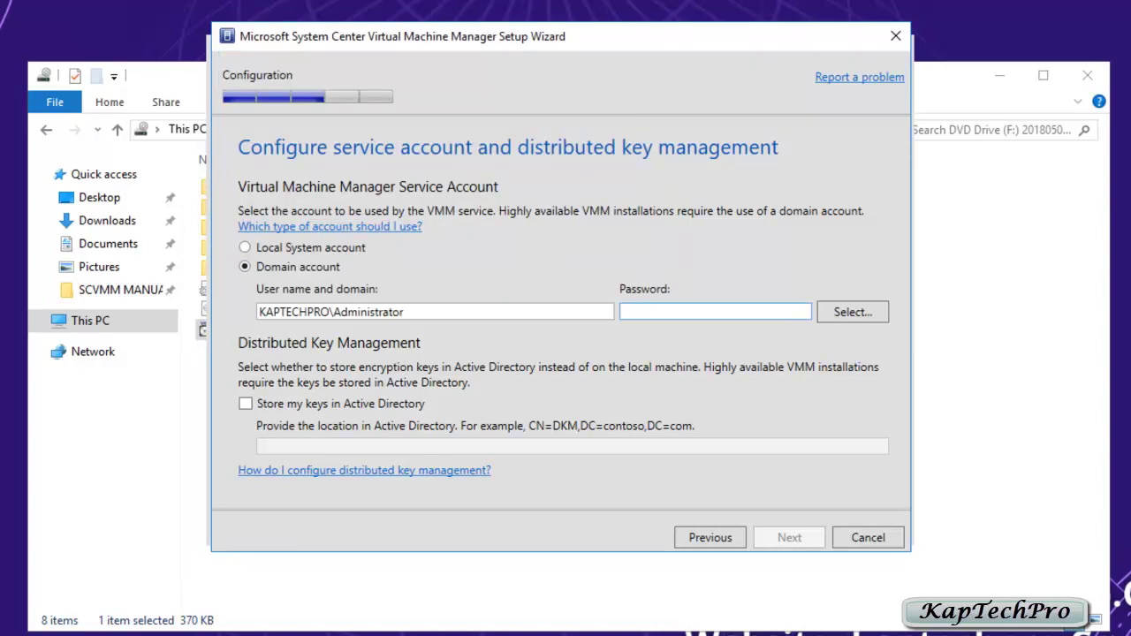
text(******)
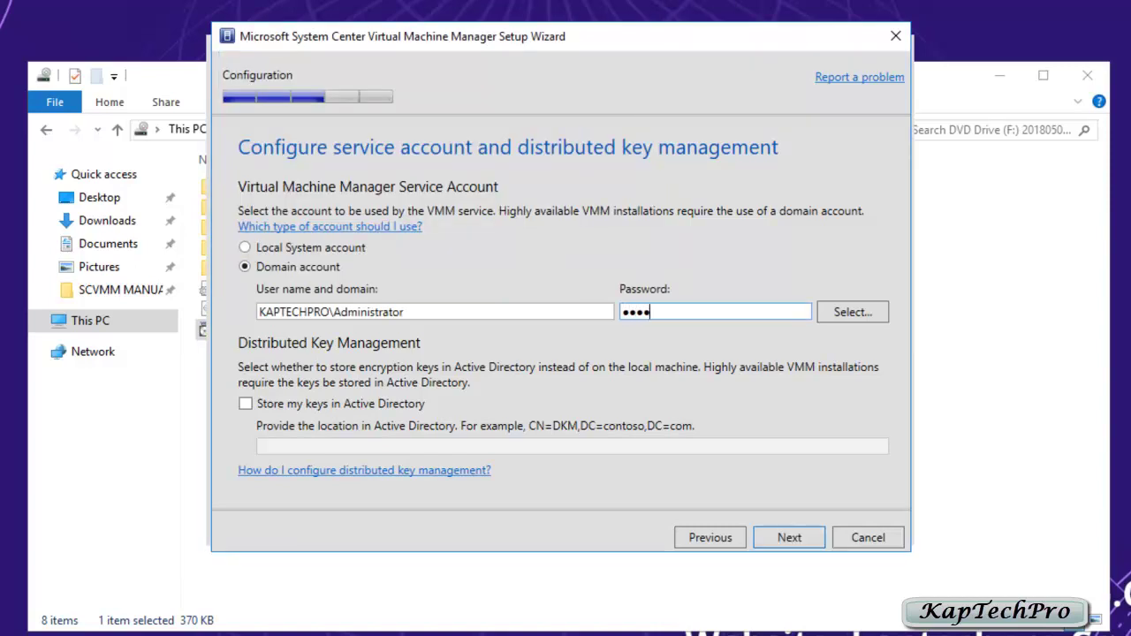
text(**)
key(Return)
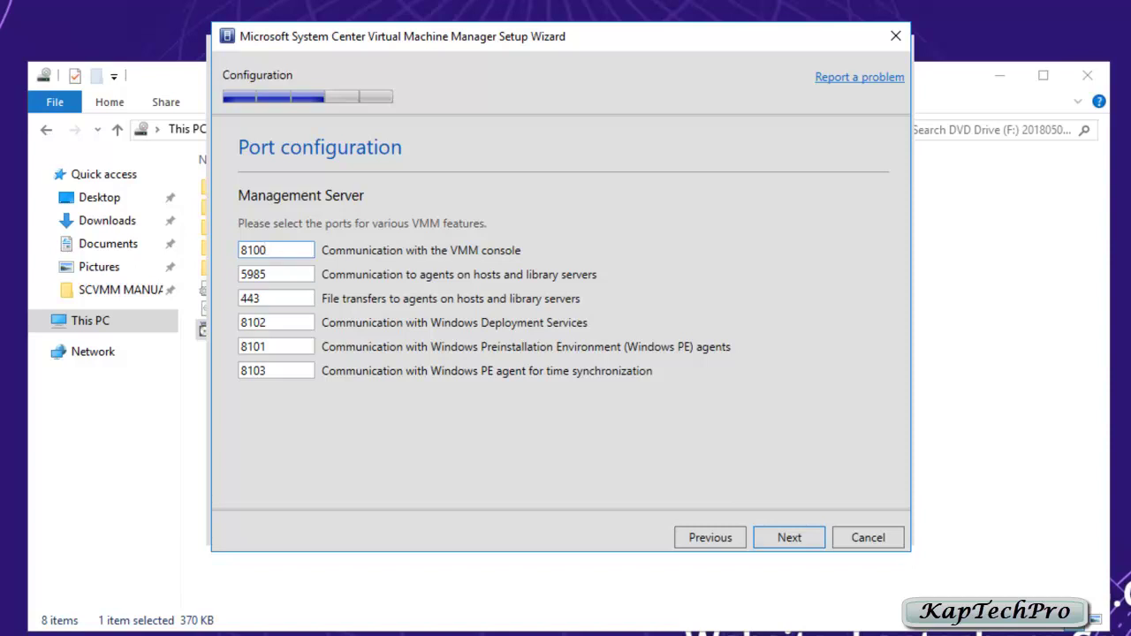
Step: Keep the default ports and MSSCVMMLibrary share, then install VMM
key(Return)
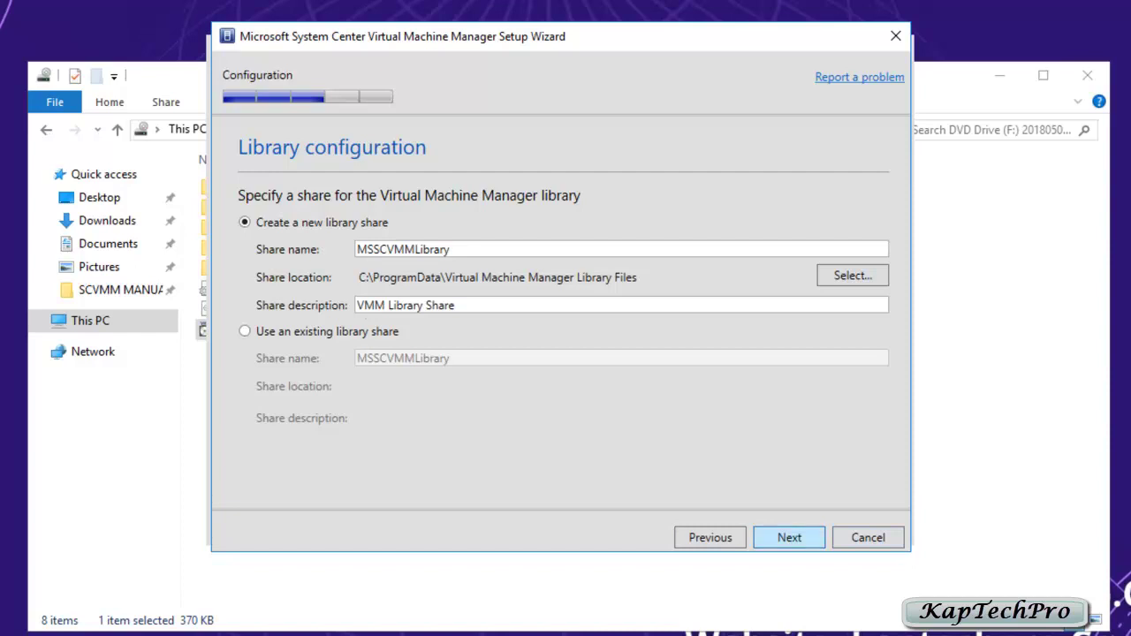
key(Return)
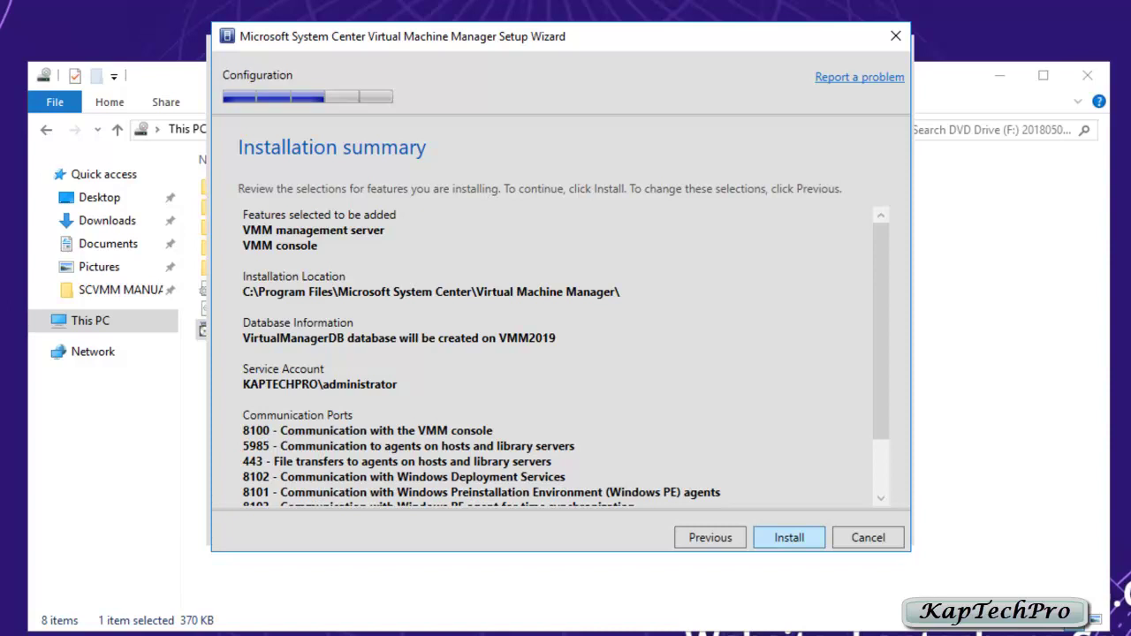
click(789, 538)
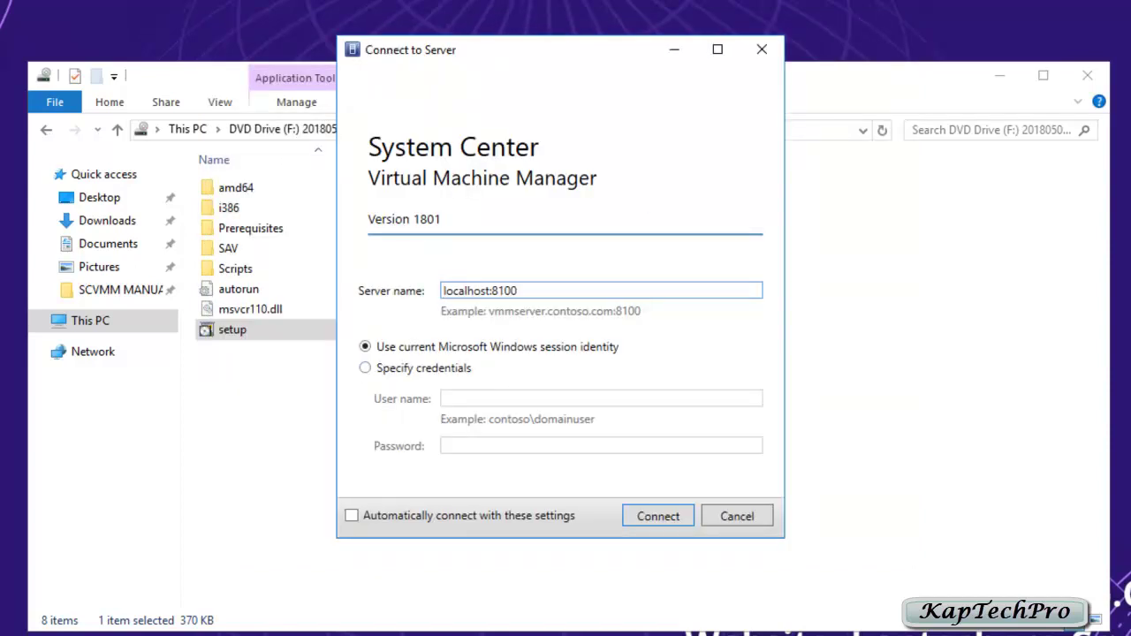
Step: Connect the console to localhost:8100 with the domain administrator account and password
click(365, 367)
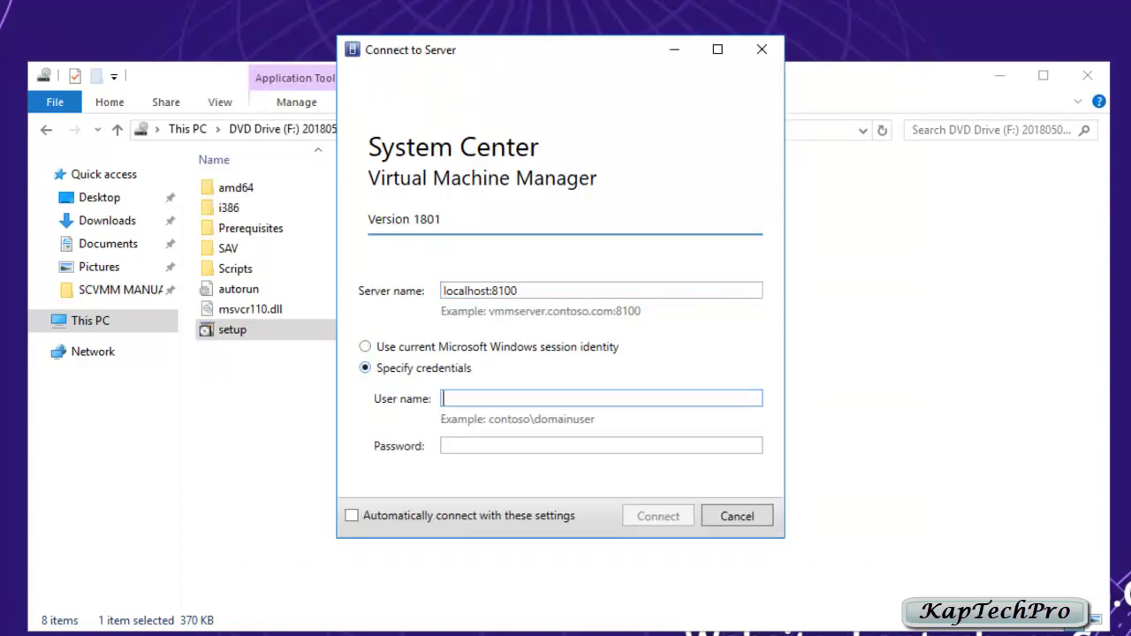
text(kaptechpro\administrator)
key(Tab)
text(********)
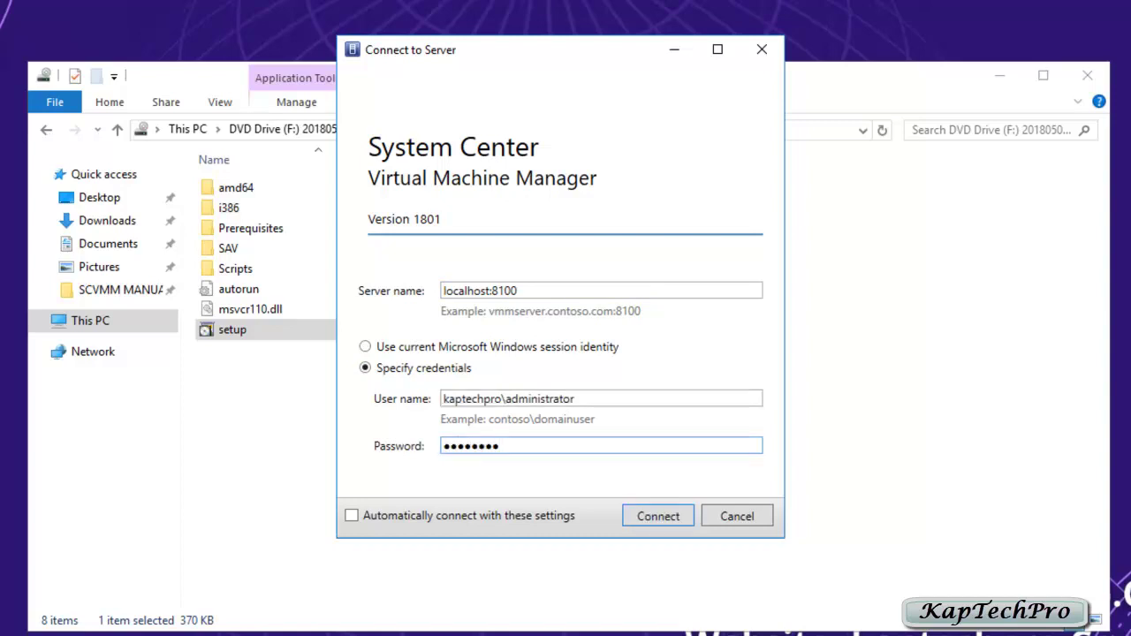
key(Return)
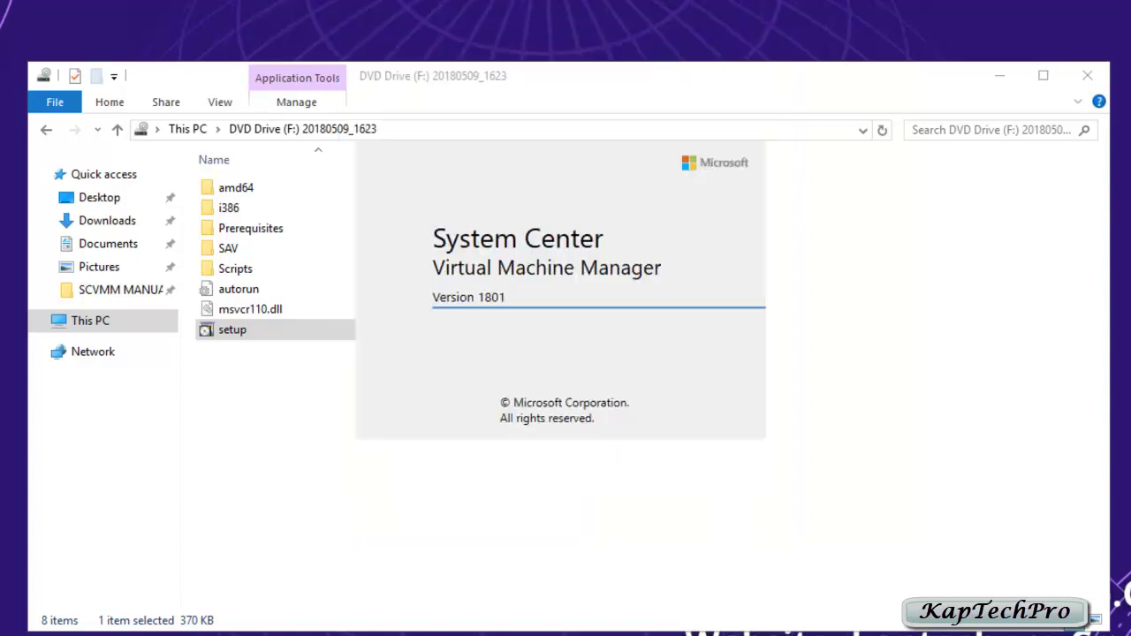